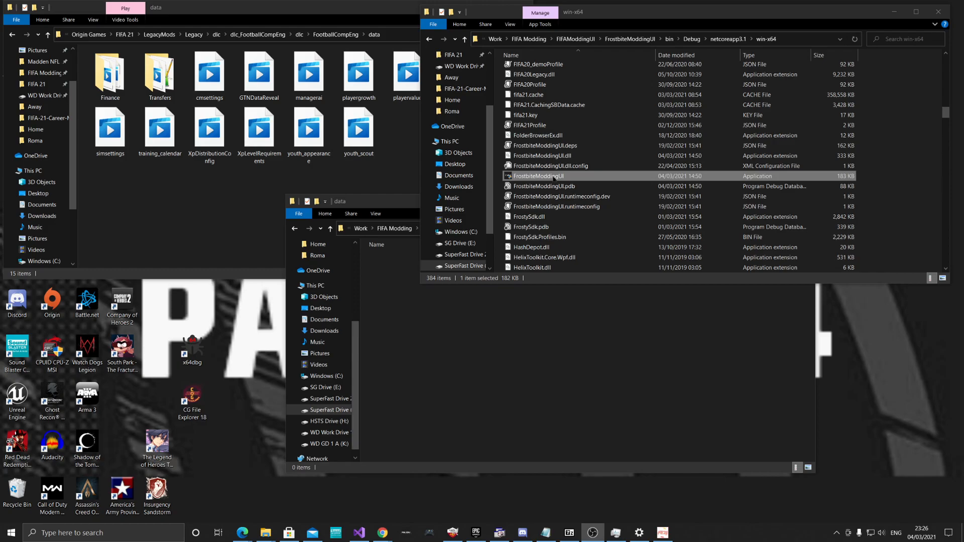
Launch the FIFA 21 Editor from the FrostbiteModdingUI application and bring up the file browser for the game executable
double_click(554, 179)
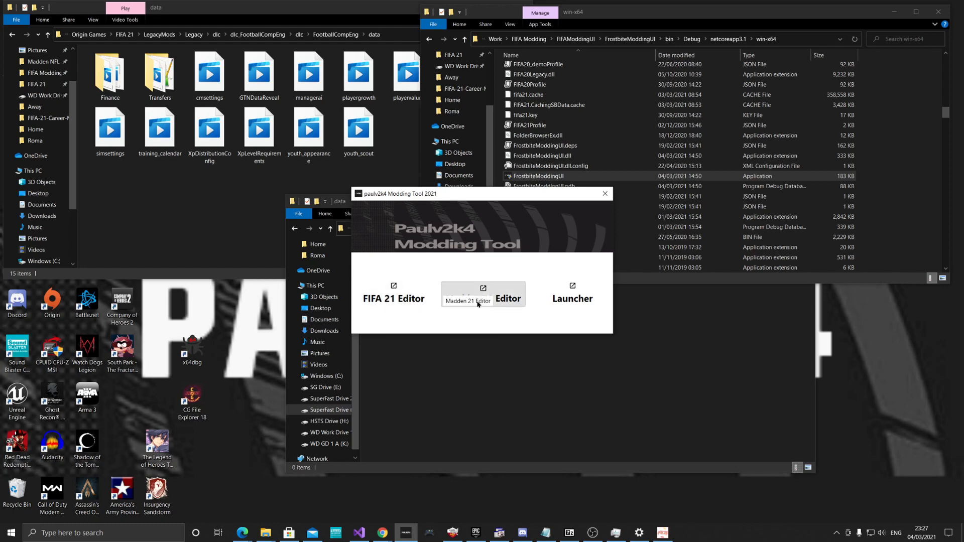
click(400, 299)
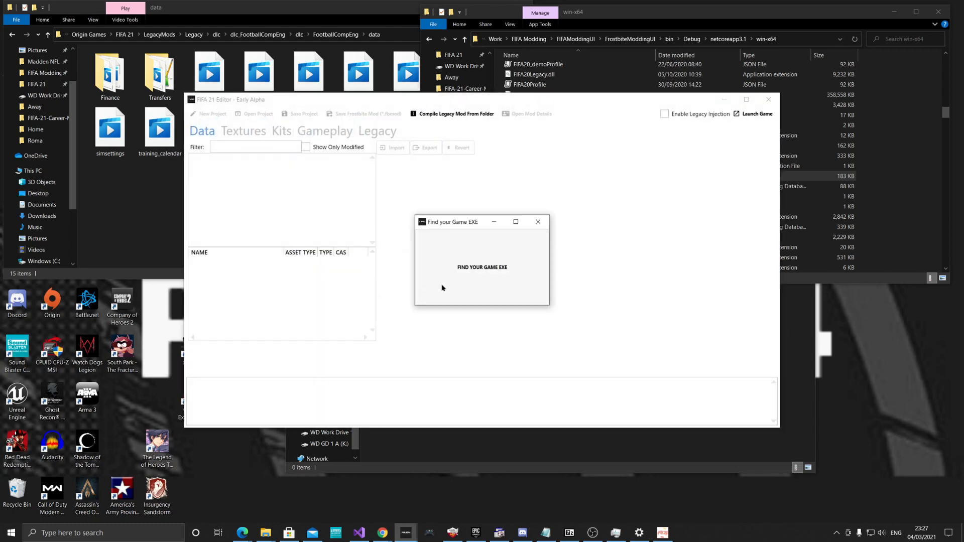
click(496, 280)
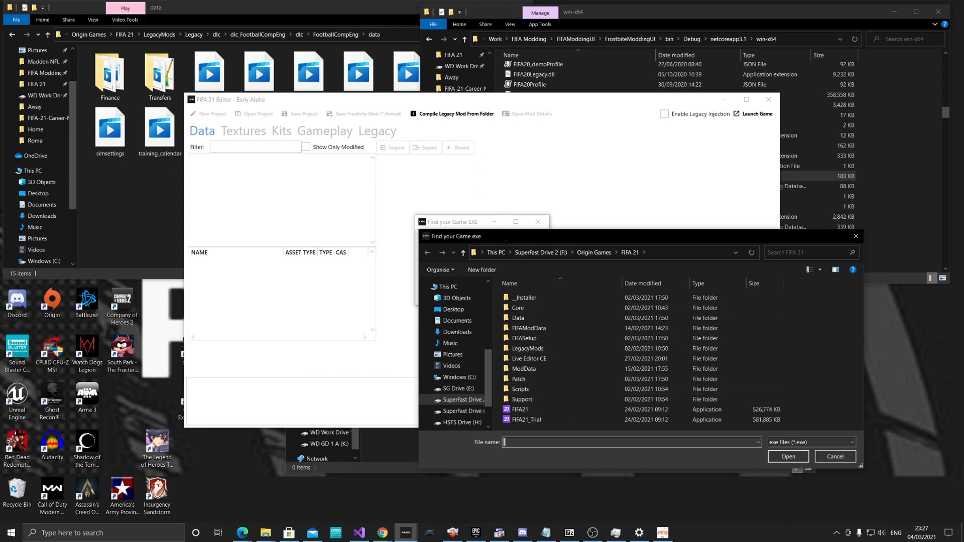
drag(487, 234, 393, 292)
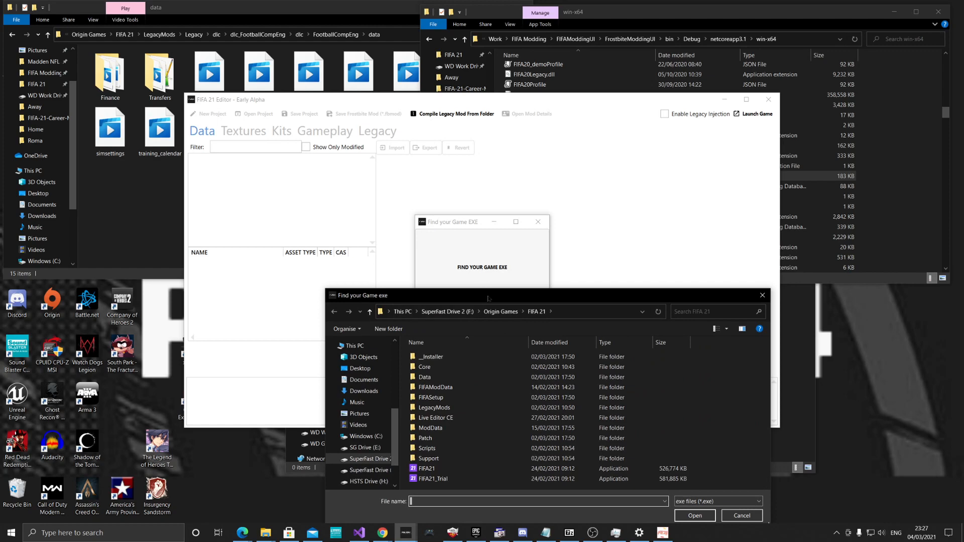
drag(489, 300, 484, 202)
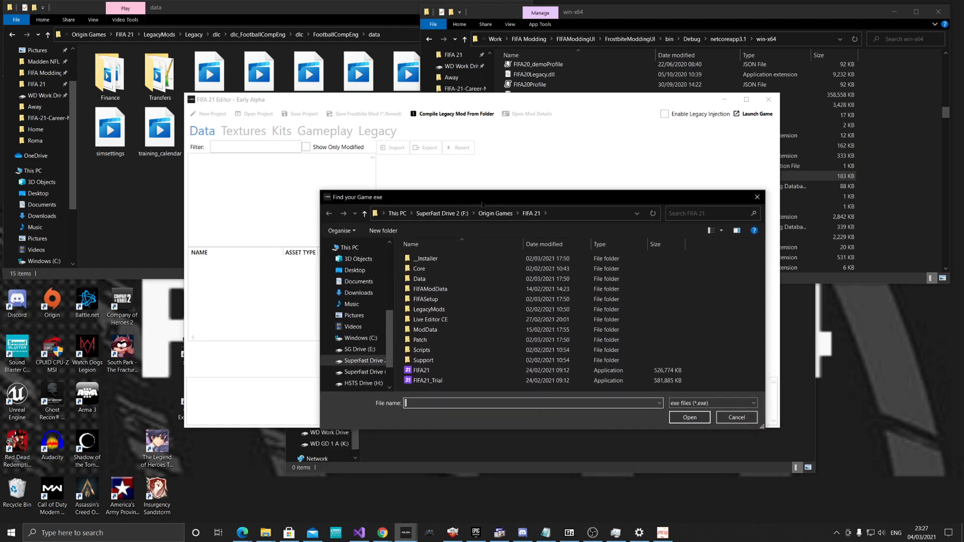
Browse to the Origin Games folder inside Program Files (x86) on the Windows (C:) drive
click(357, 340)
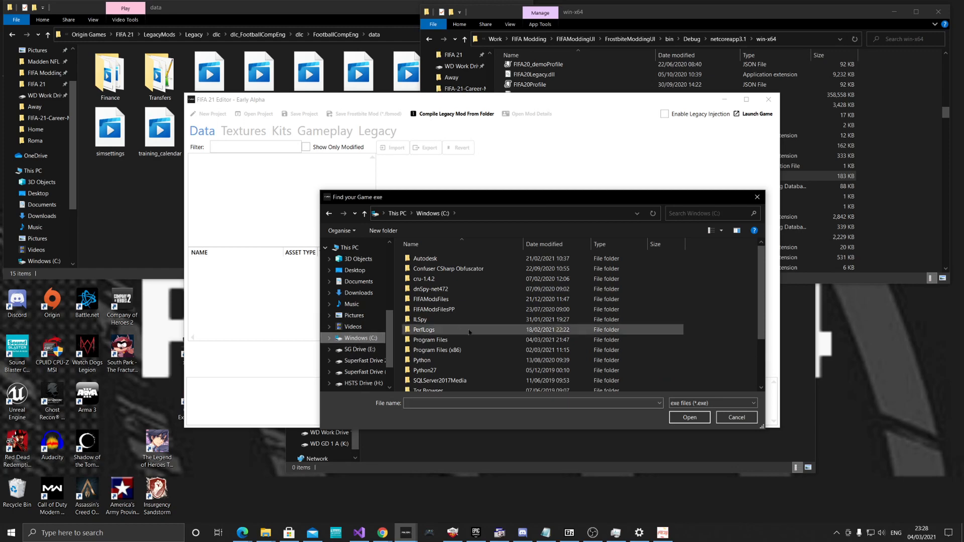
double_click(451, 351)
scroll(454, 341, down, 5)
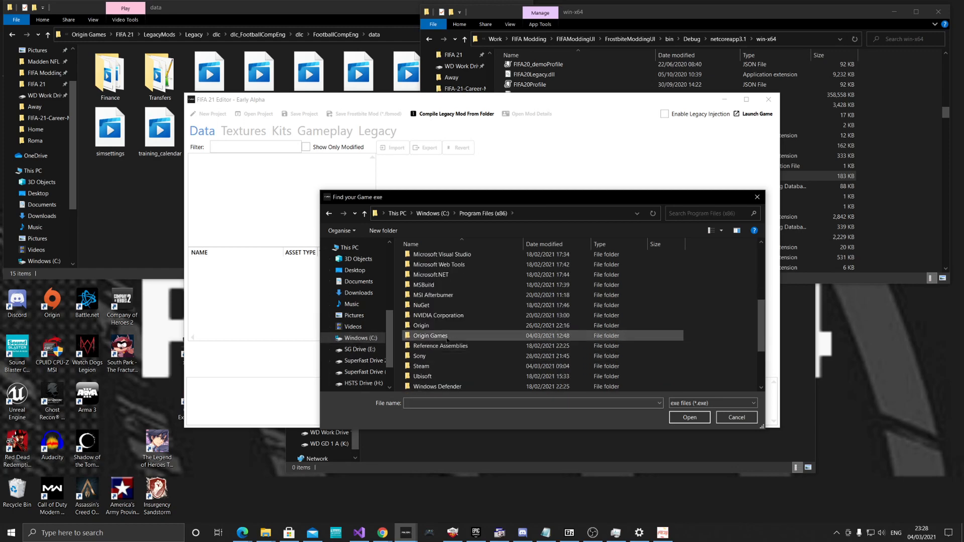
double_click(447, 336)
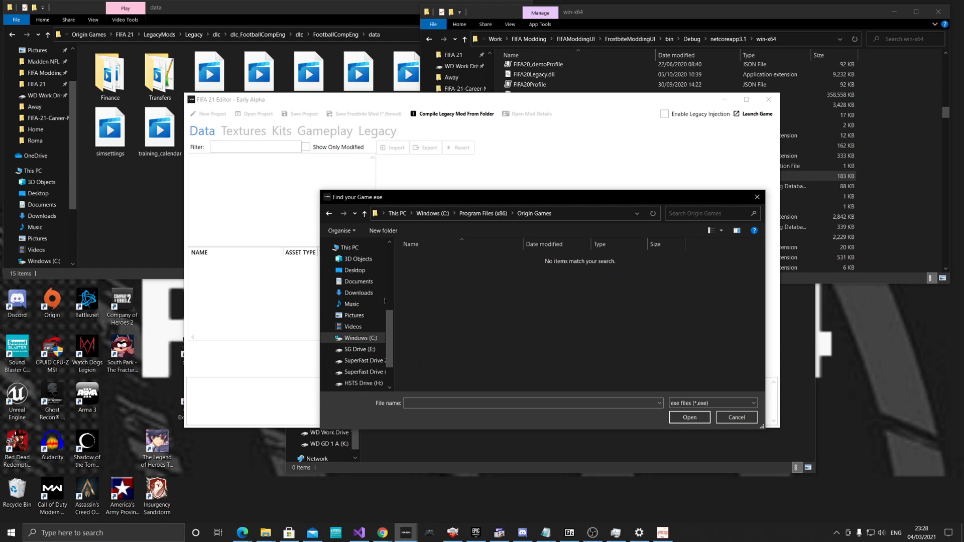
Load the FIFA21 application from the FIFA 21 folder as the game executable
scroll(367, 332, up, 1)
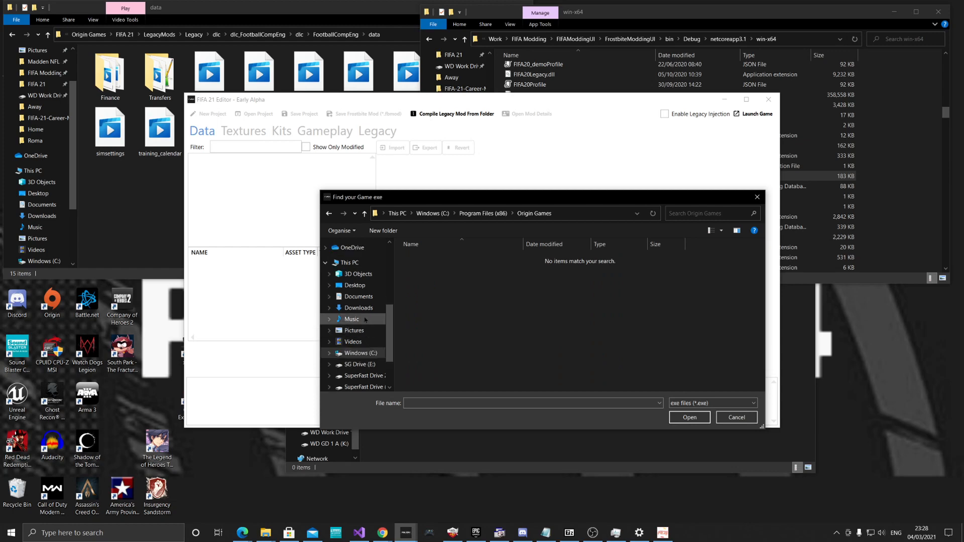
scroll(370, 337, up, 1)
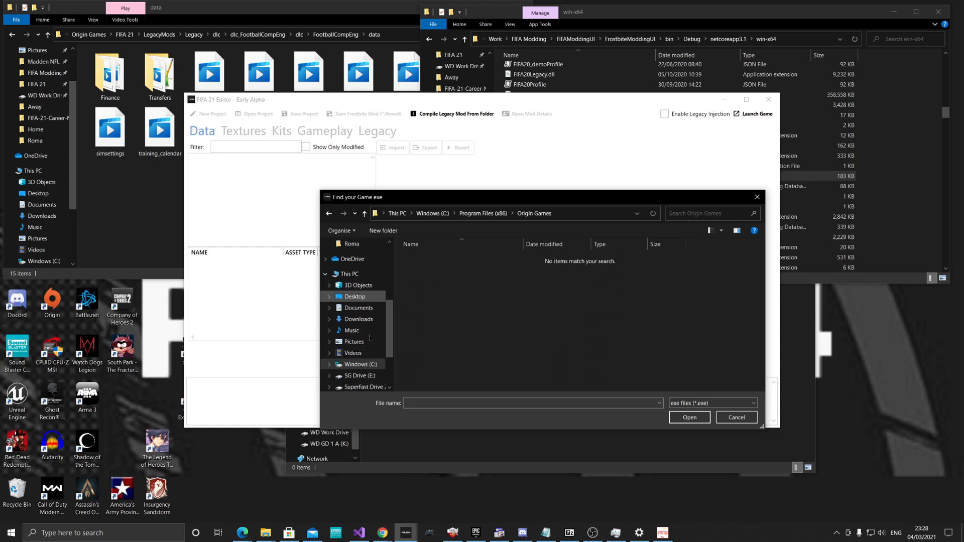
scroll(370, 338, up, 3)
click(353, 290)
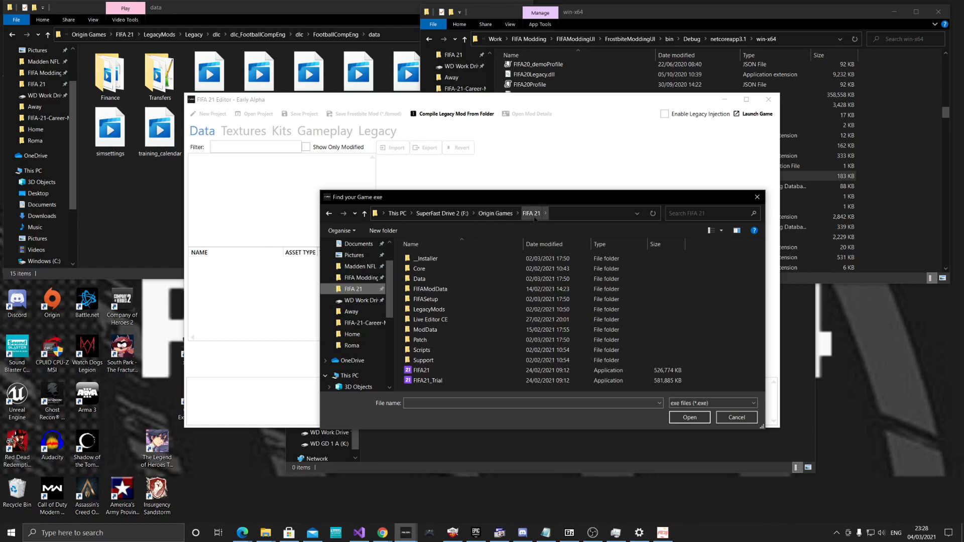
click(425, 371)
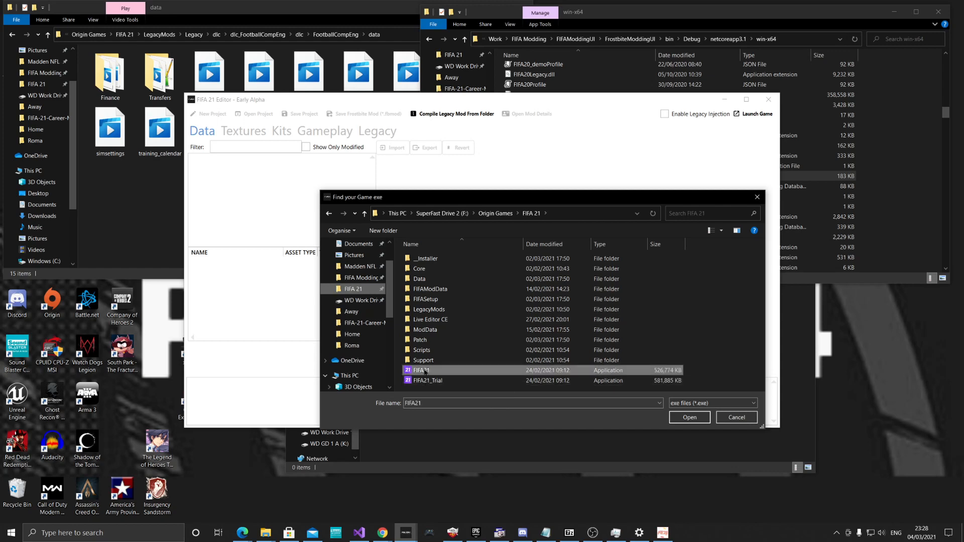
click(688, 420)
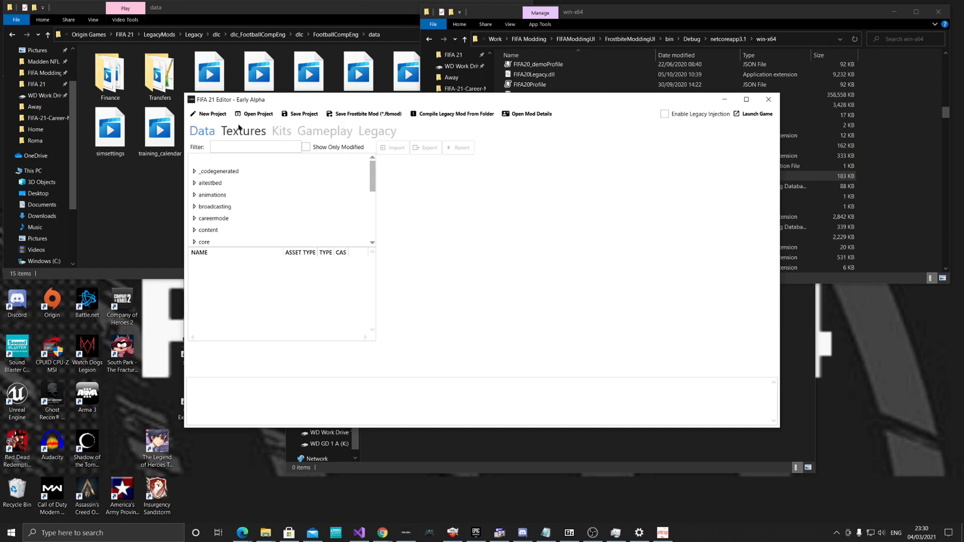
List the assets of the gameplay_camera_settings folder under broadcasting/attribsys/broadcasting
double_click(250, 207)
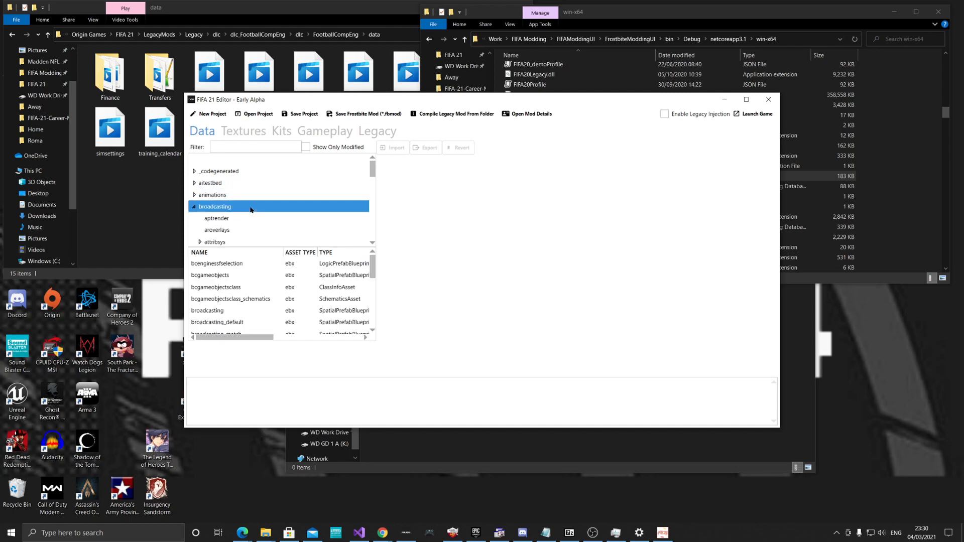
scroll(251, 204, down, 2)
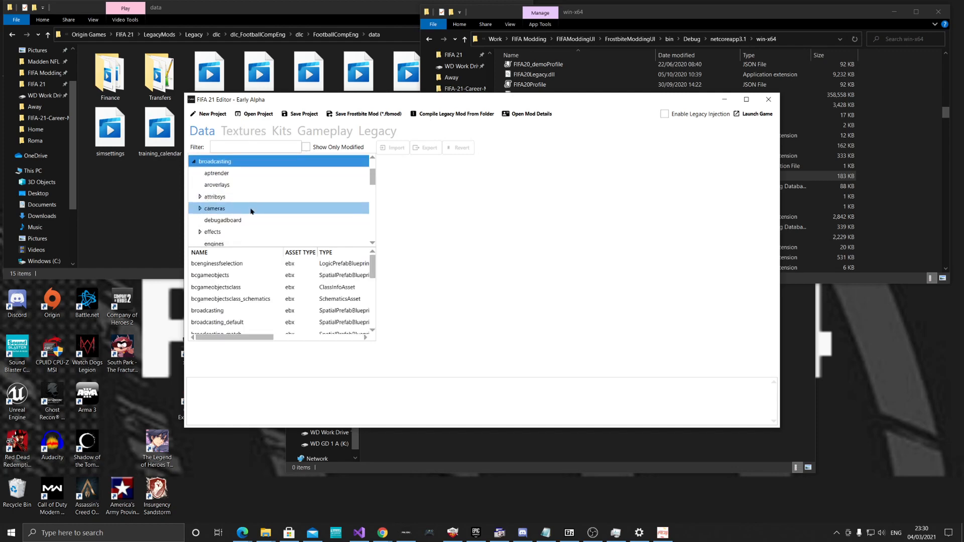
double_click(245, 200)
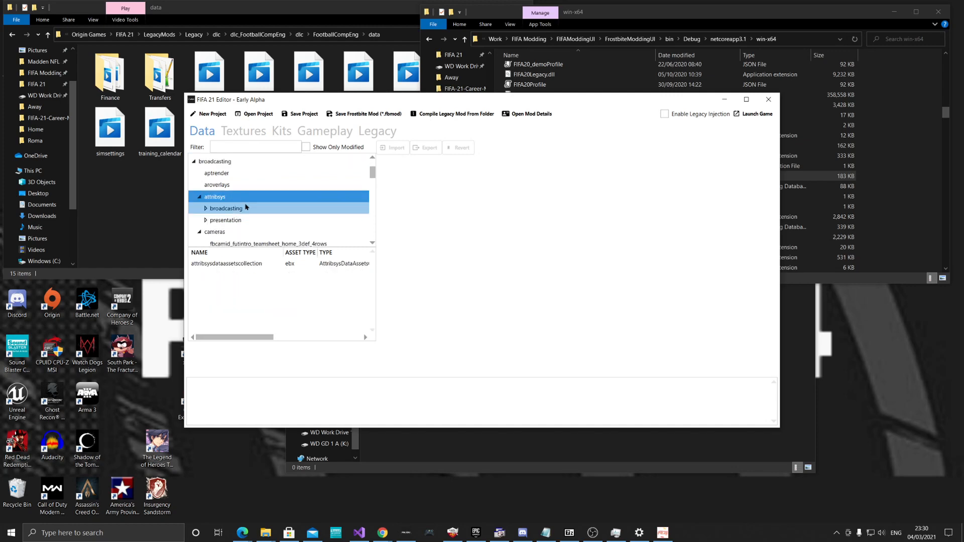
double_click(246, 207)
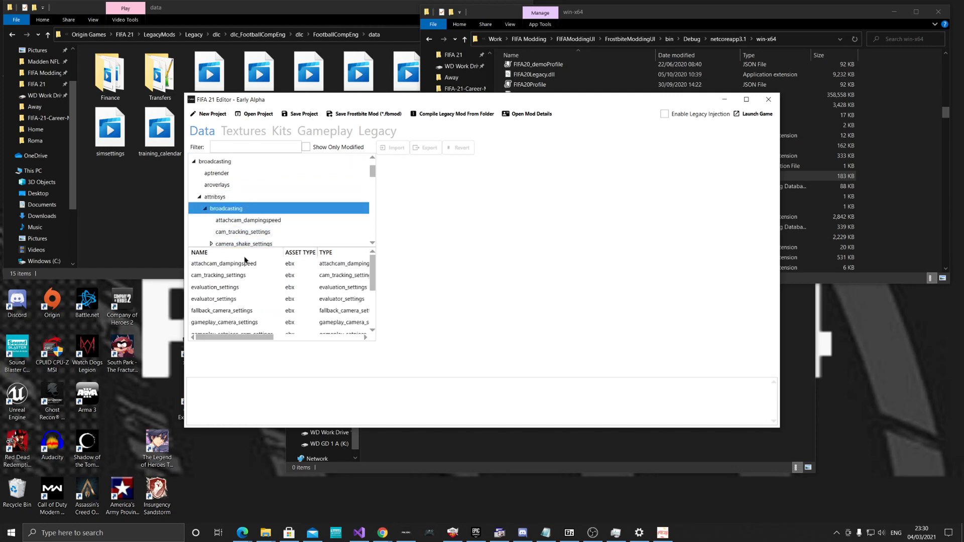
scroll(251, 224, down, 3)
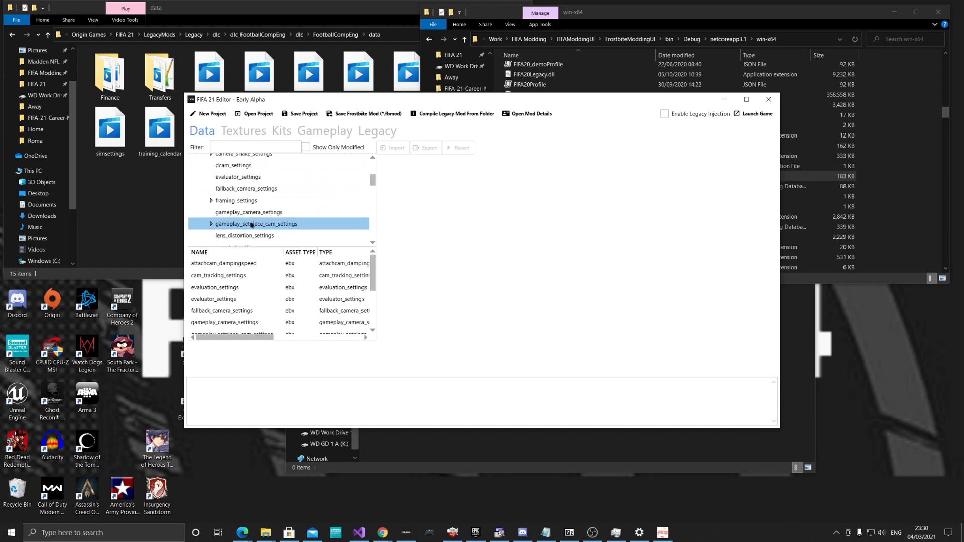
click(265, 214)
Open the gameplay_camera_settings_co-op asset for editing
scroll(261, 217, up, 1)
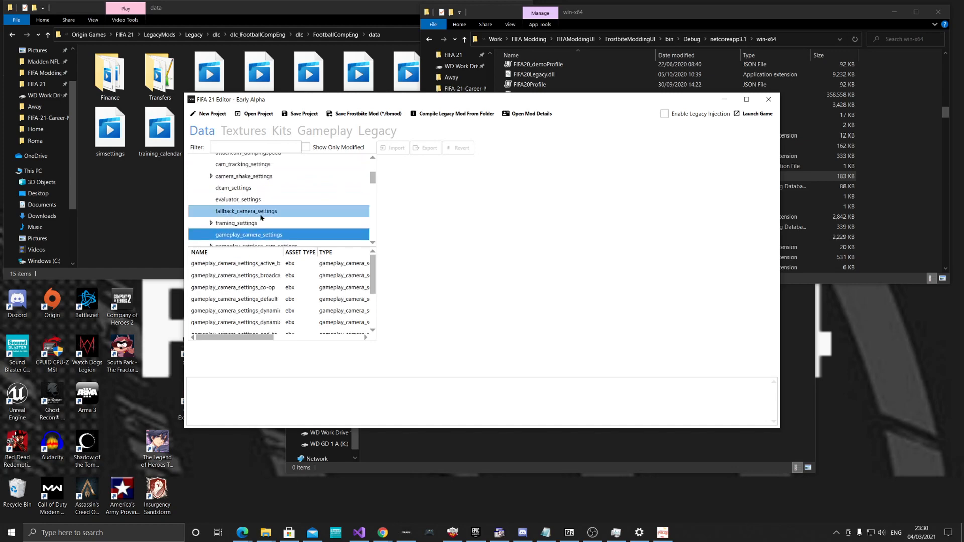
scroll(260, 217, up, 8)
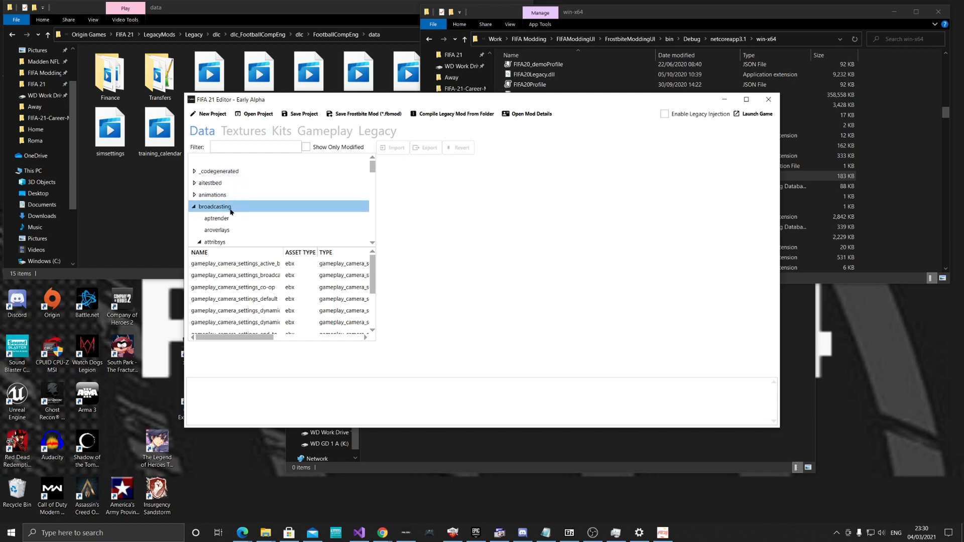
scroll(232, 213, down, 2)
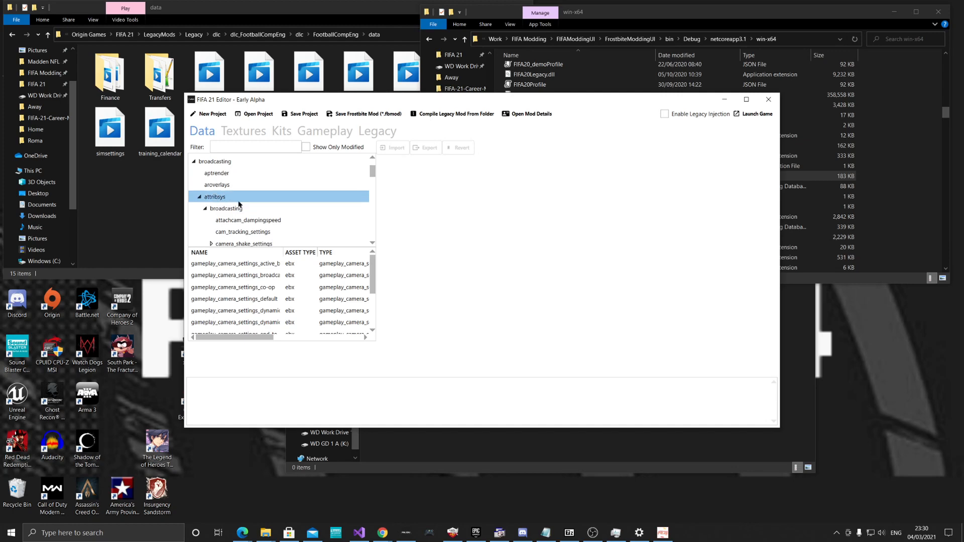
scroll(251, 210, down, 4)
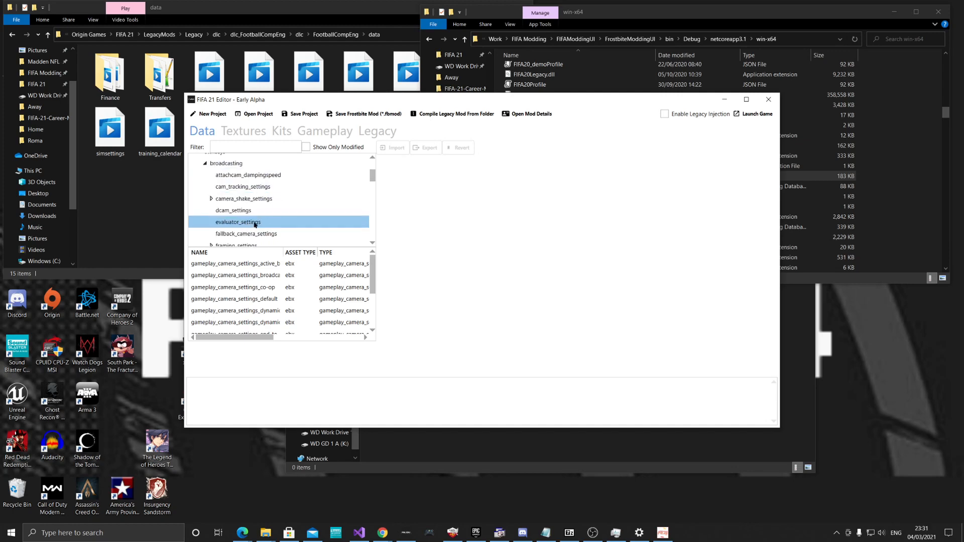
scroll(269, 216, down, 1)
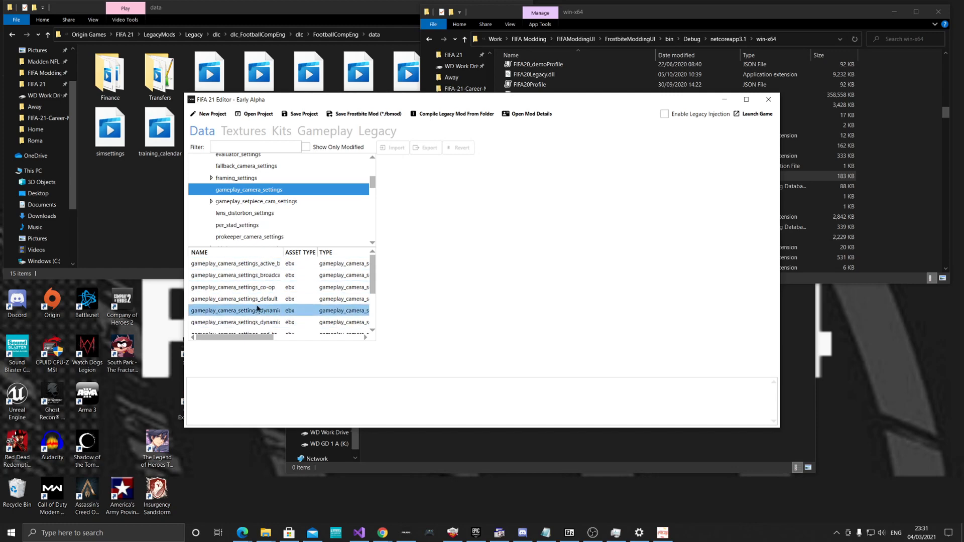
click(255, 289)
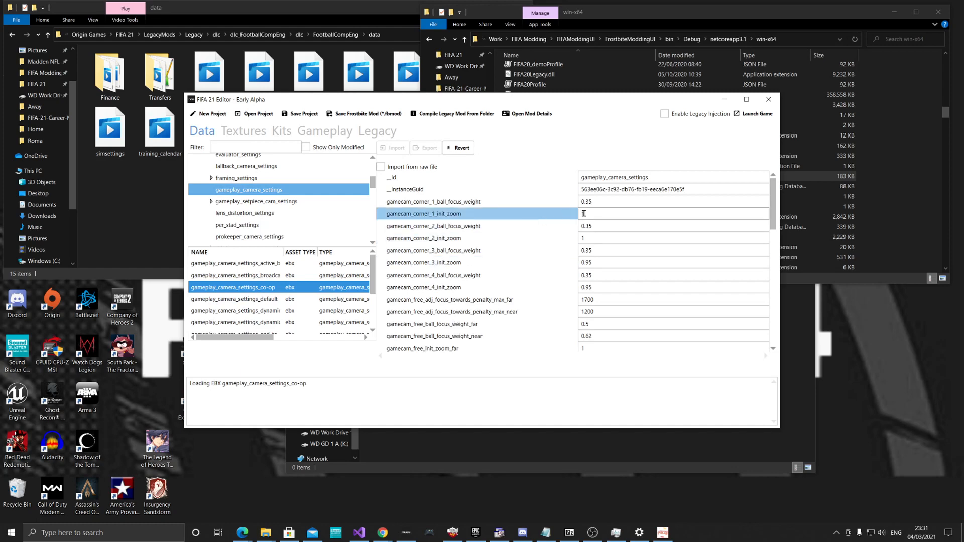
Set gamecam_lag_pass_delay_time to 1 in the co-op camera settings
click(585, 251)
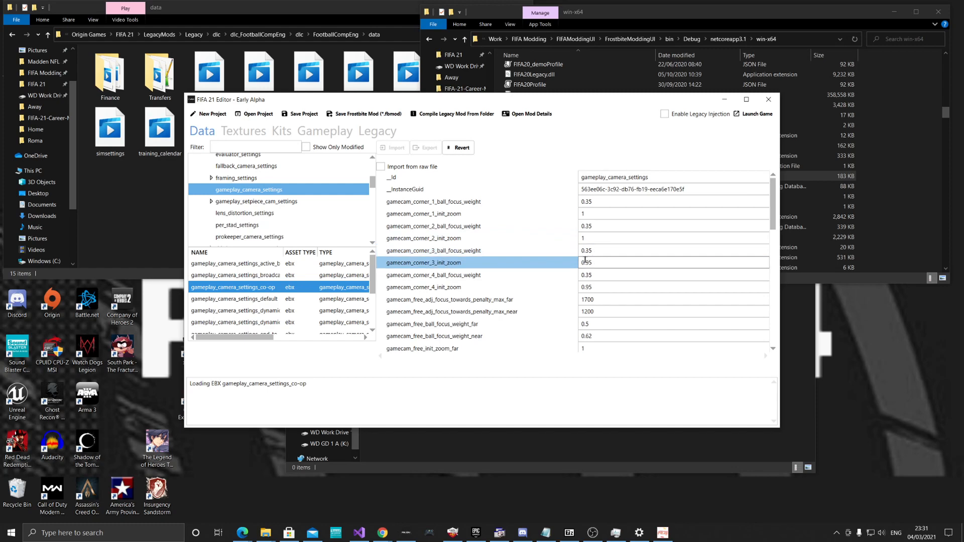
scroll(583, 260, down, 2)
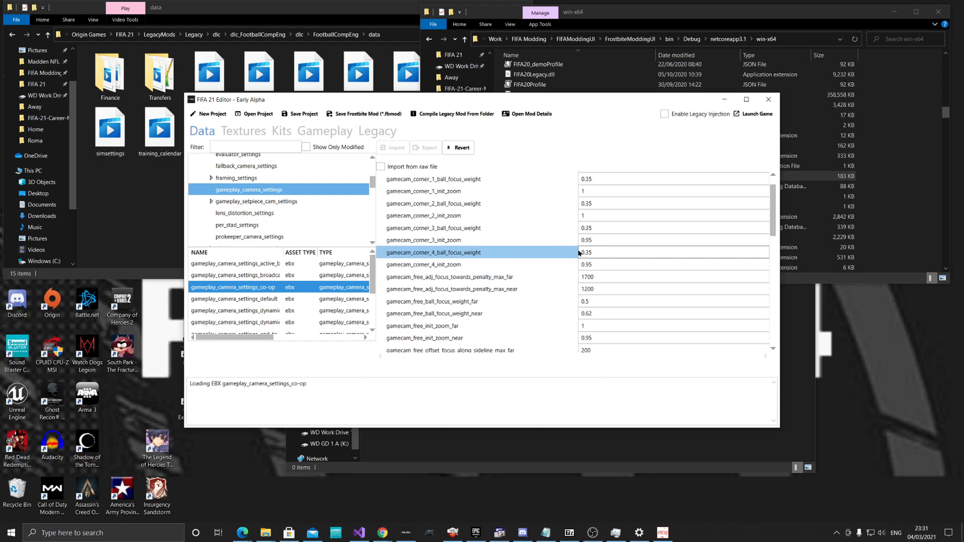
scroll(593, 262, down, 2)
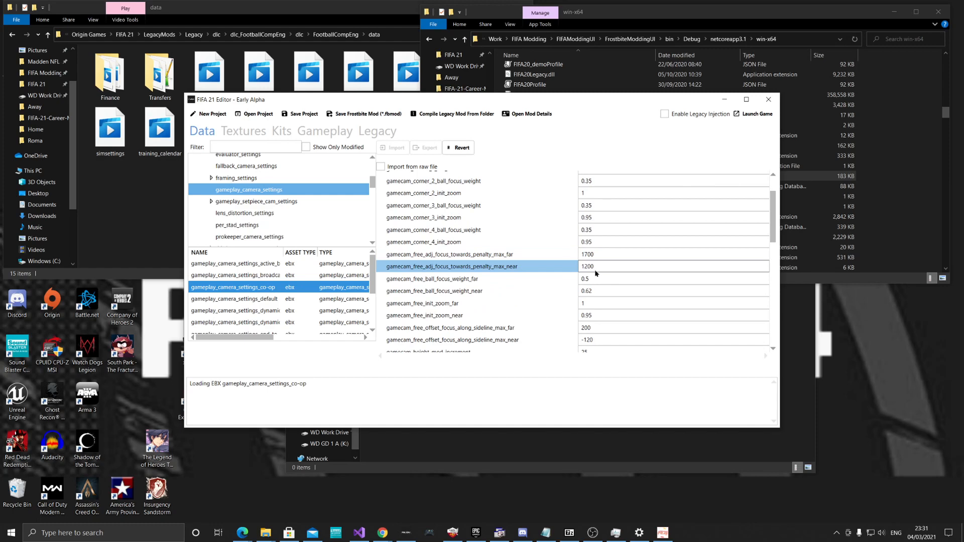
scroll(595, 273, down, 5)
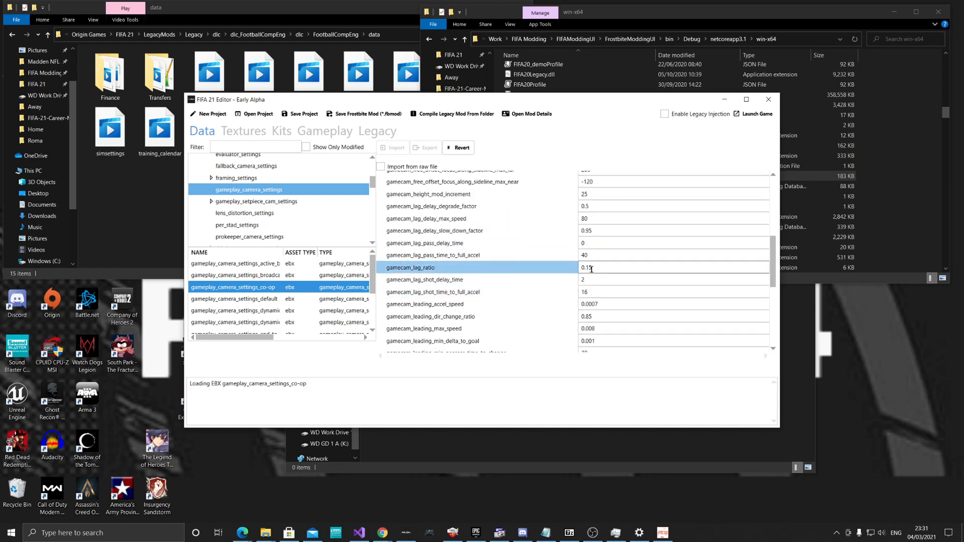
click(594, 243)
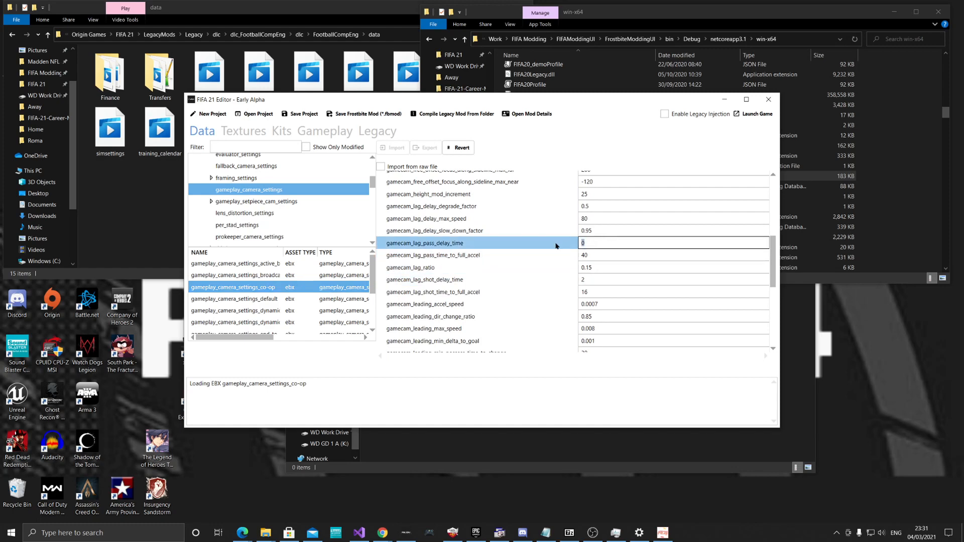
text(1)
key(Tab)
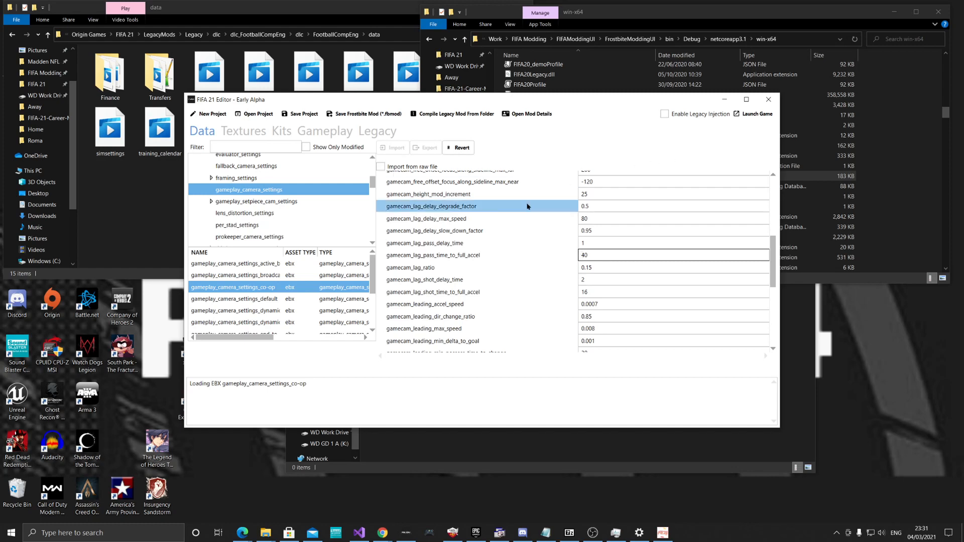
Save the project as "camera mod" in the Work/FIFA Modding folder on SuperFast Drive (G:)
click(304, 116)
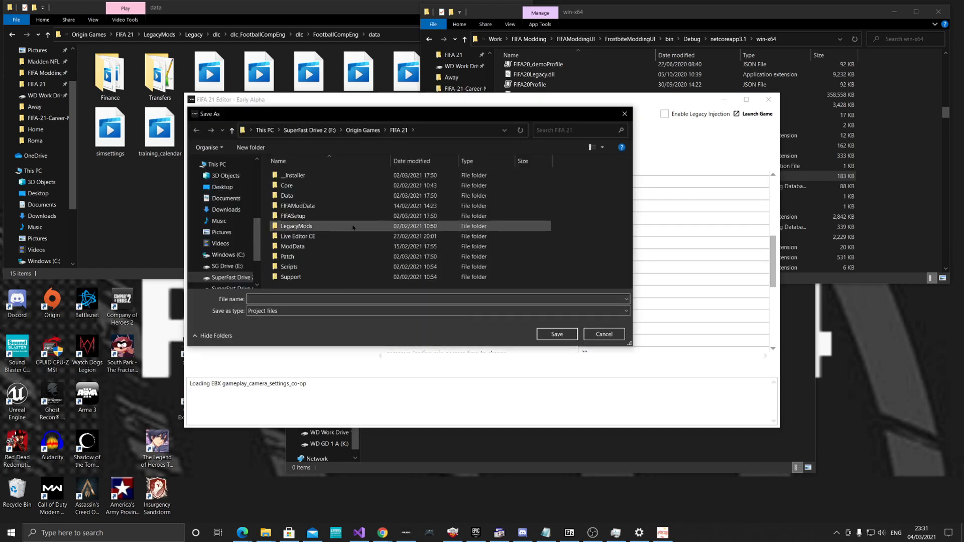
scroll(226, 221, up, 5)
click(231, 239)
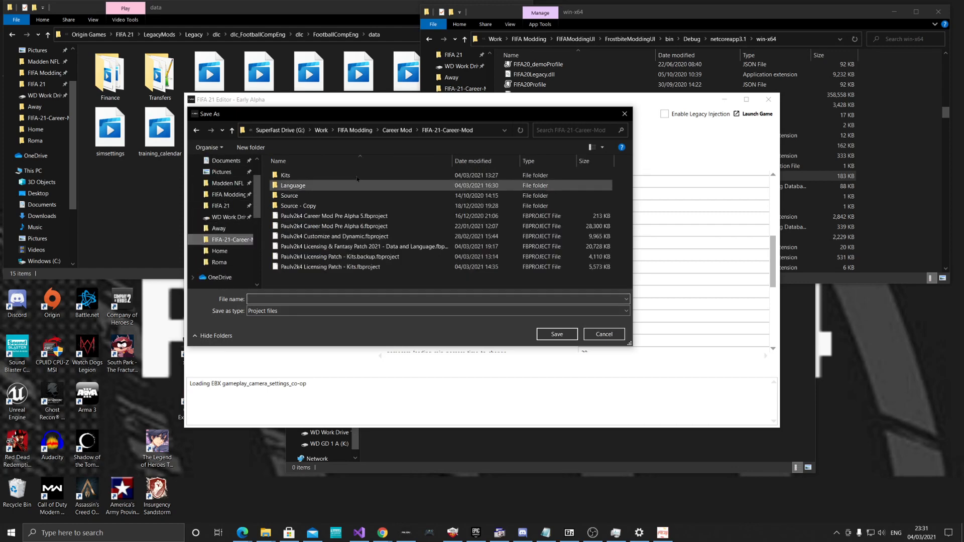
click(355, 130)
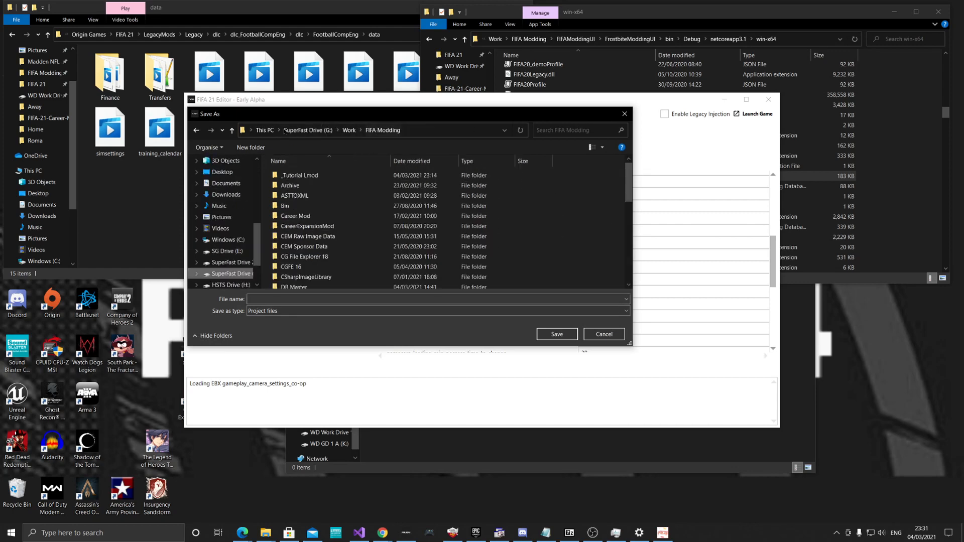
click(347, 299)
text(ca)
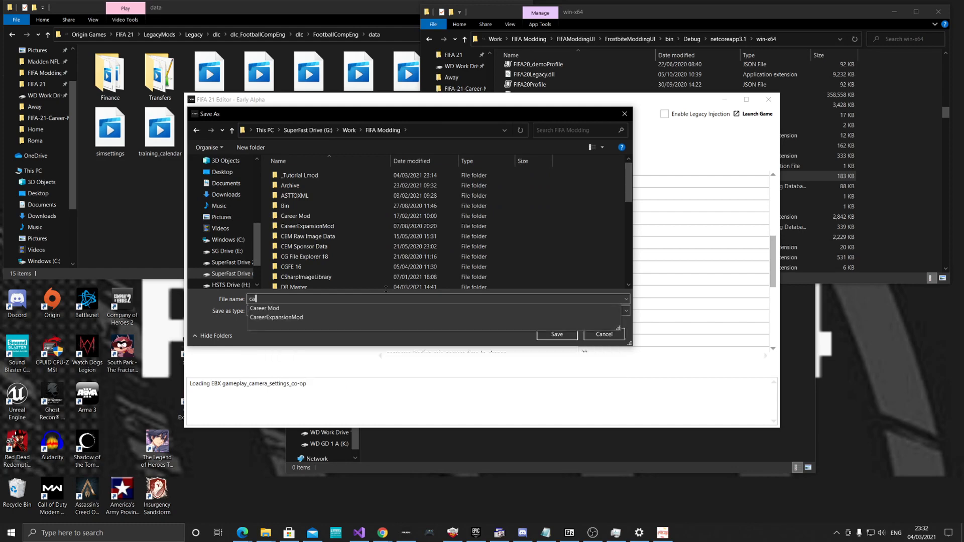
text(mera mod)
key(Return)
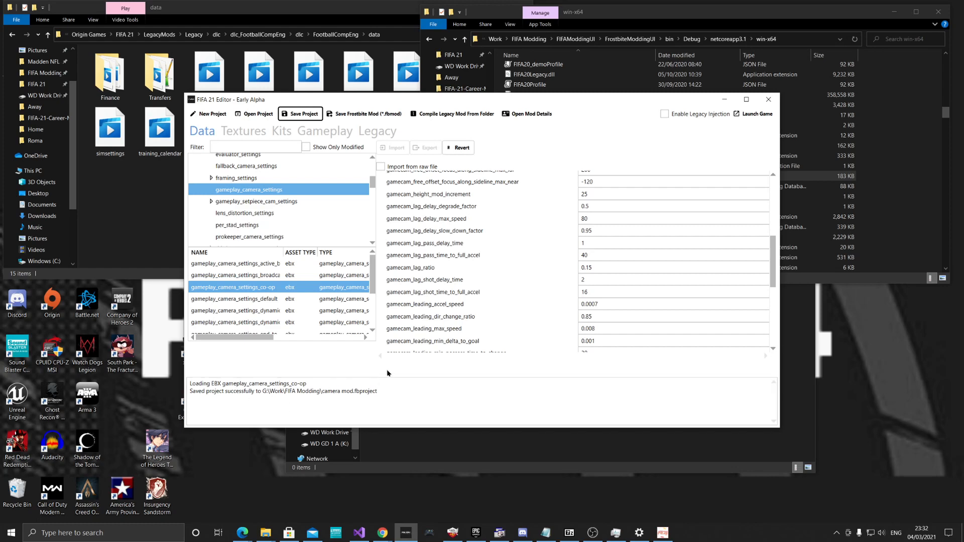
Open the camera mod.fbproject project from the Work/FIFA Modding folder
click(397, 320)
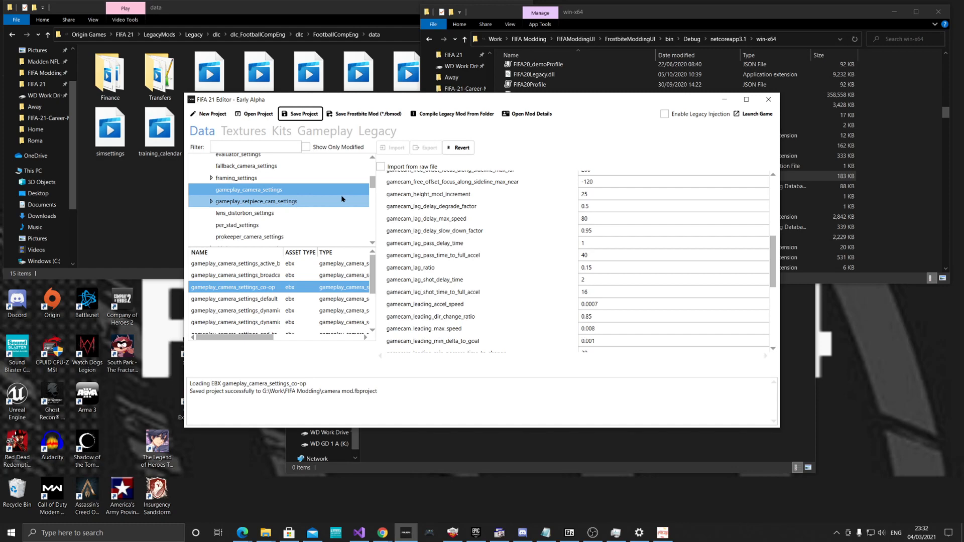
click(251, 114)
scroll(356, 226, down, 5)
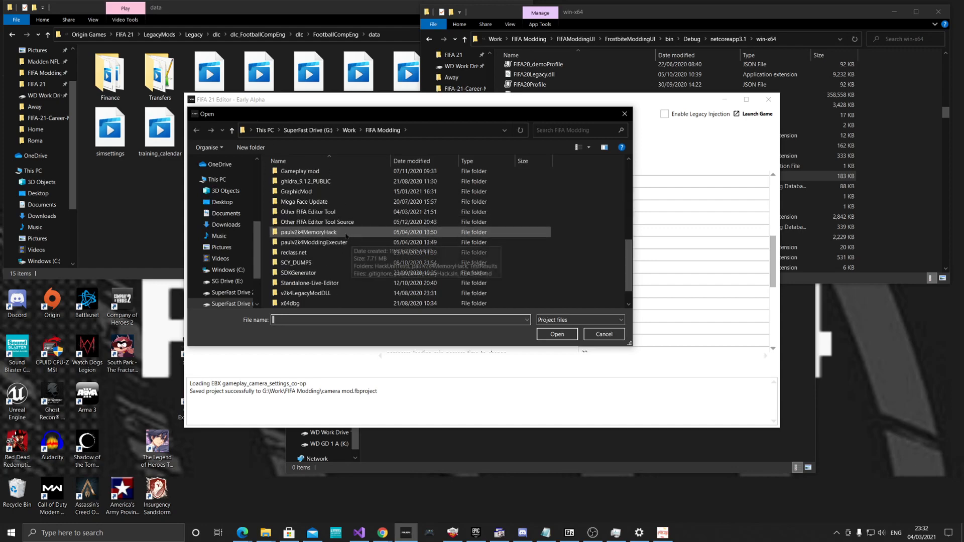
click(330, 294)
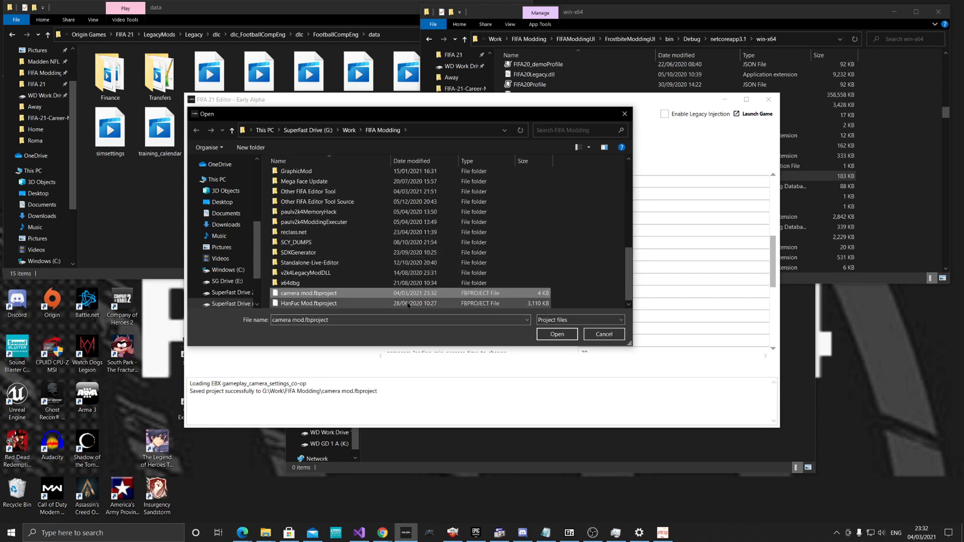
click(554, 337)
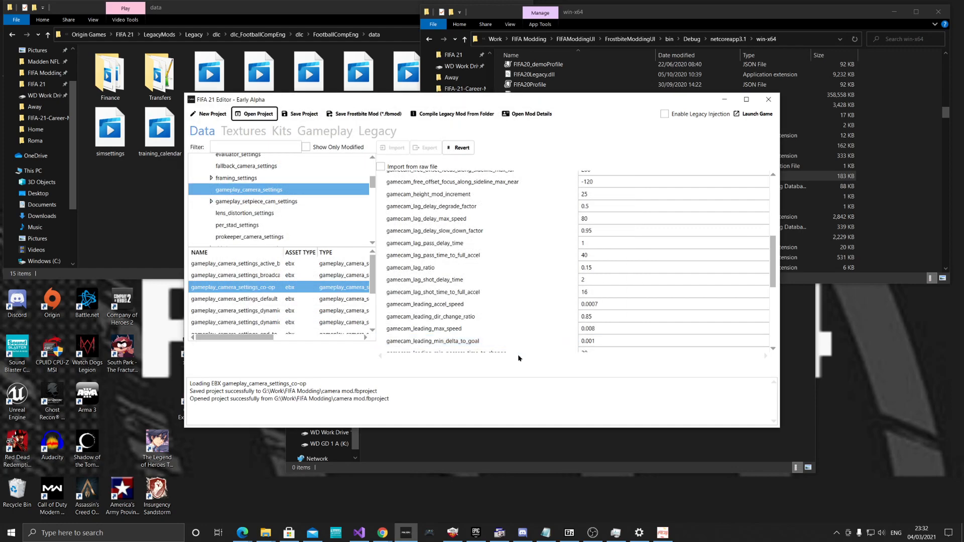
Reopen the gameplay_camera_settings_co-op asset from the gameplay_camera_settings folder and check its gamecam_lag_pass_delay_time value
click(274, 202)
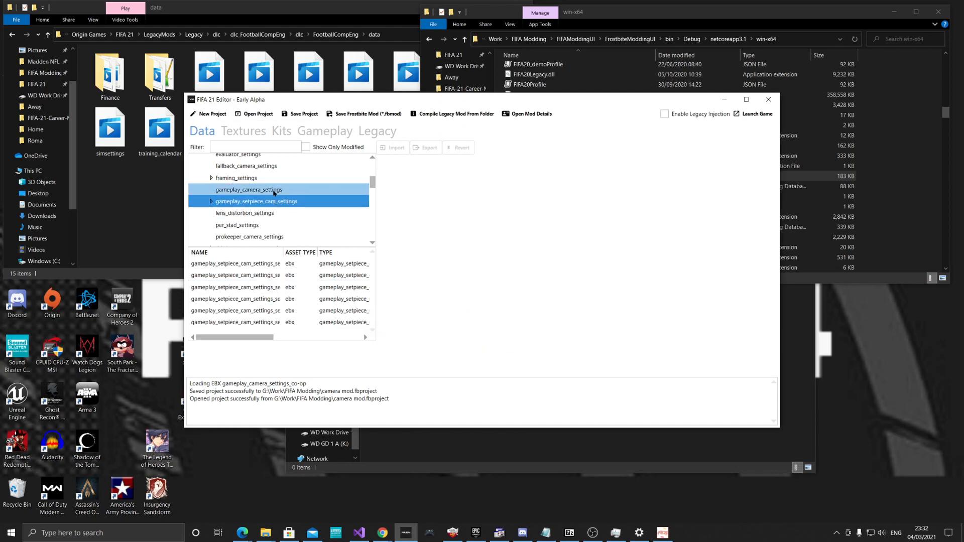
click(274, 190)
click(271, 289)
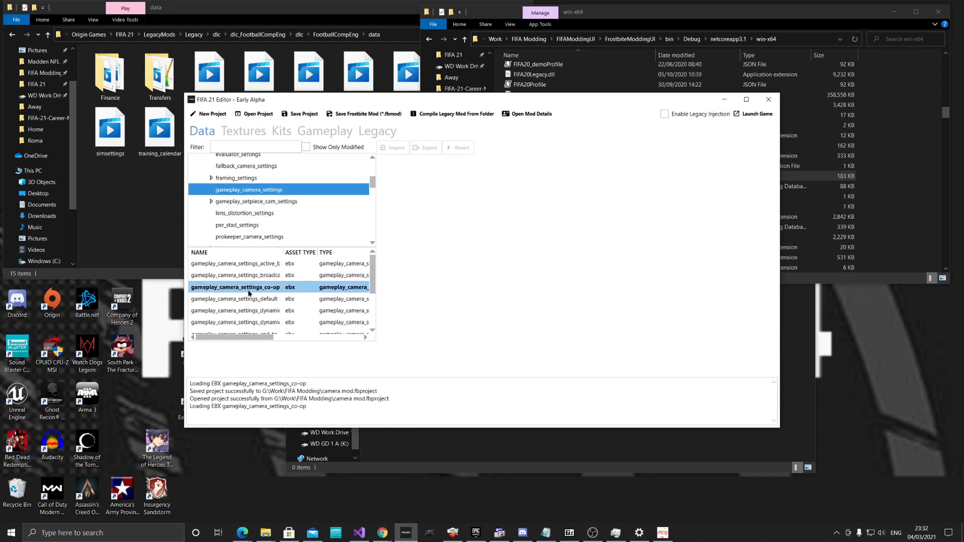
click(249, 294)
scroll(591, 236, down, 8)
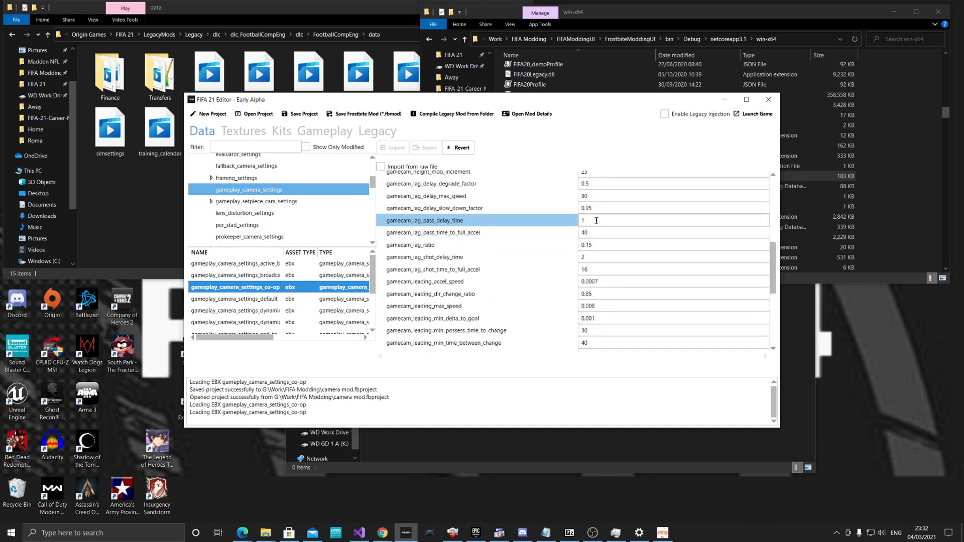
click(597, 221)
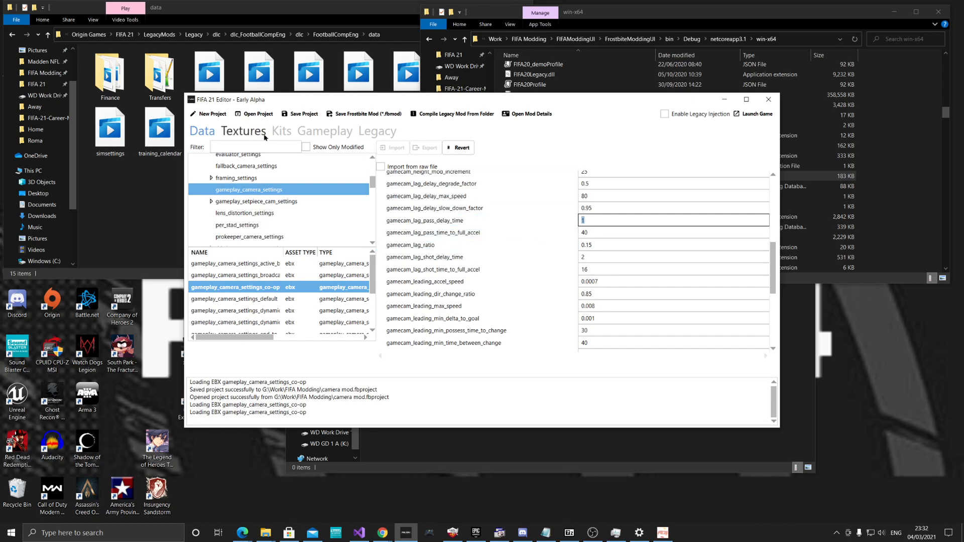
Filter the kit assets by "arsenal" and expand the tree through content, character, kit and kit_0 to arsenal_1
click(281, 131)
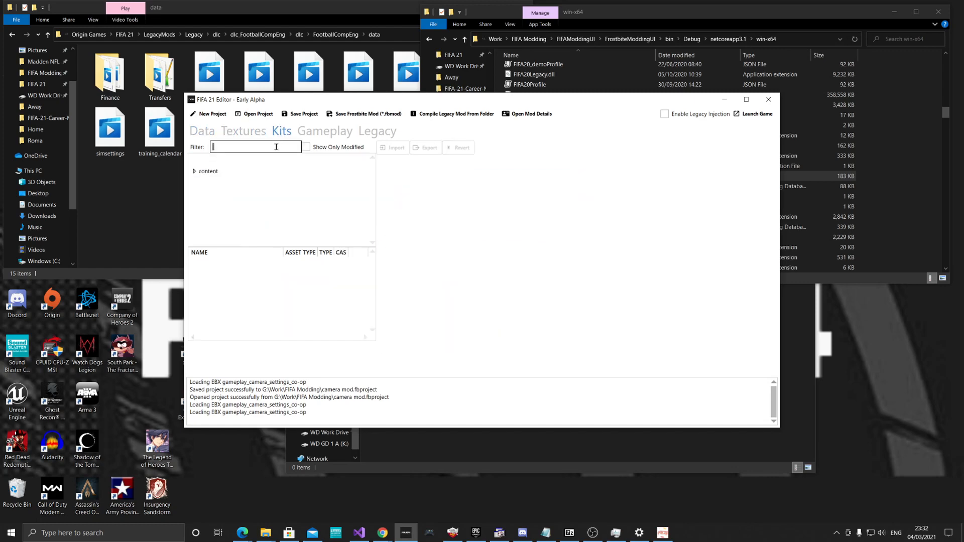
text(arsenal)
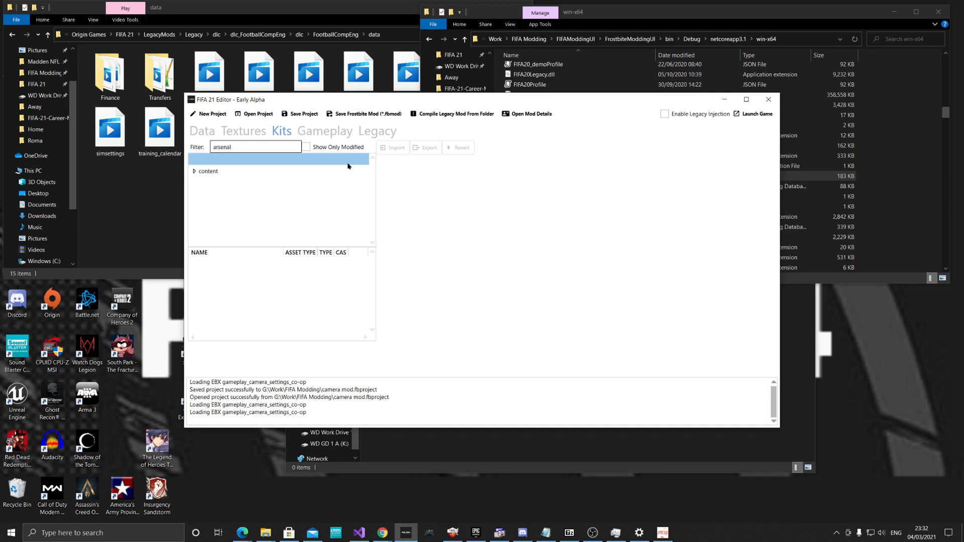
double_click(307, 173)
double_click(306, 184)
double_click(306, 195)
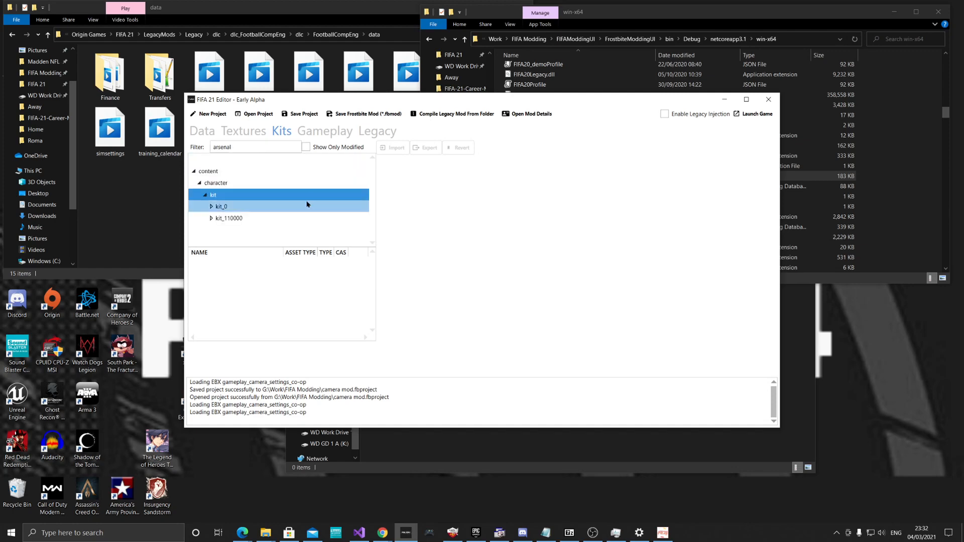
double_click(308, 206)
double_click(308, 219)
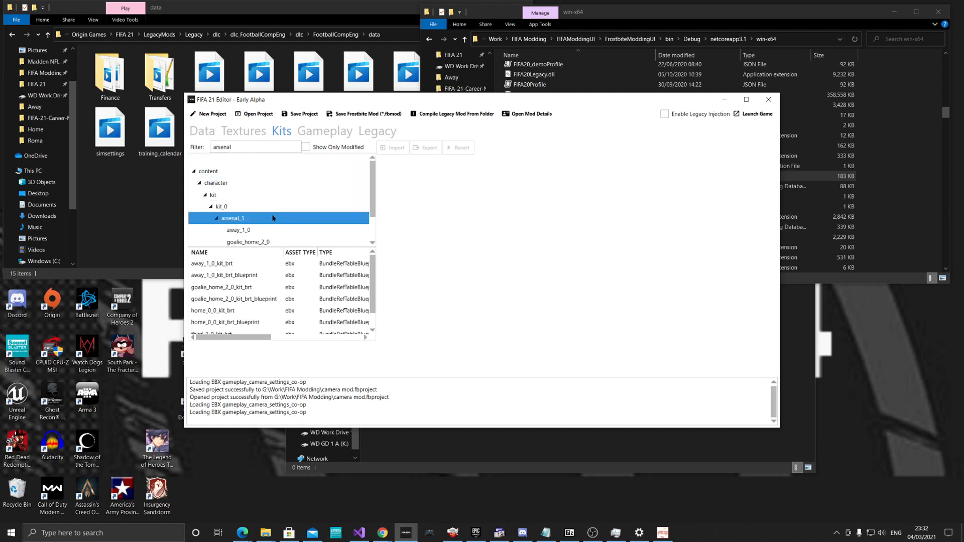
View the jersey_1_0_0_color texture in the home_0_0 folder of arsenal_1
scroll(275, 296, down, 1)
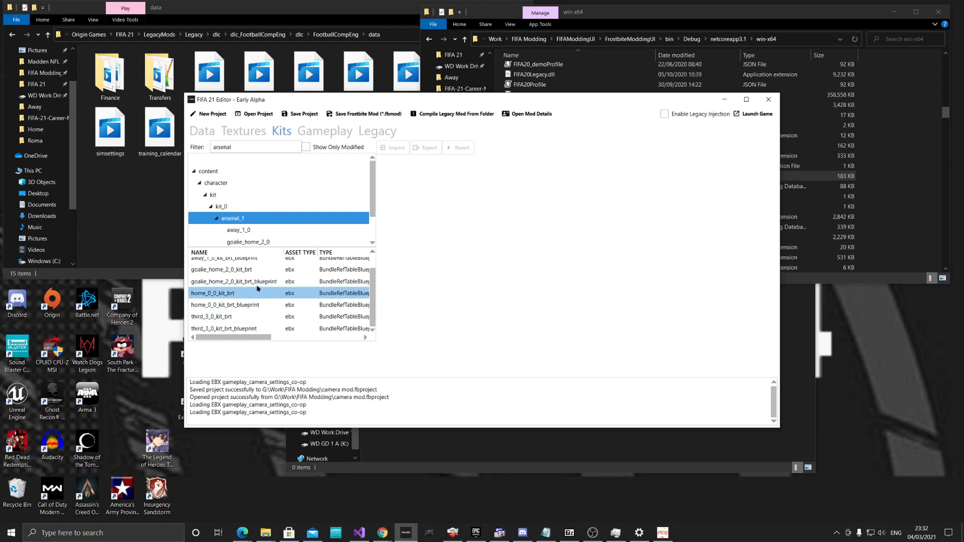
scroll(273, 227, down, 1)
click(273, 220)
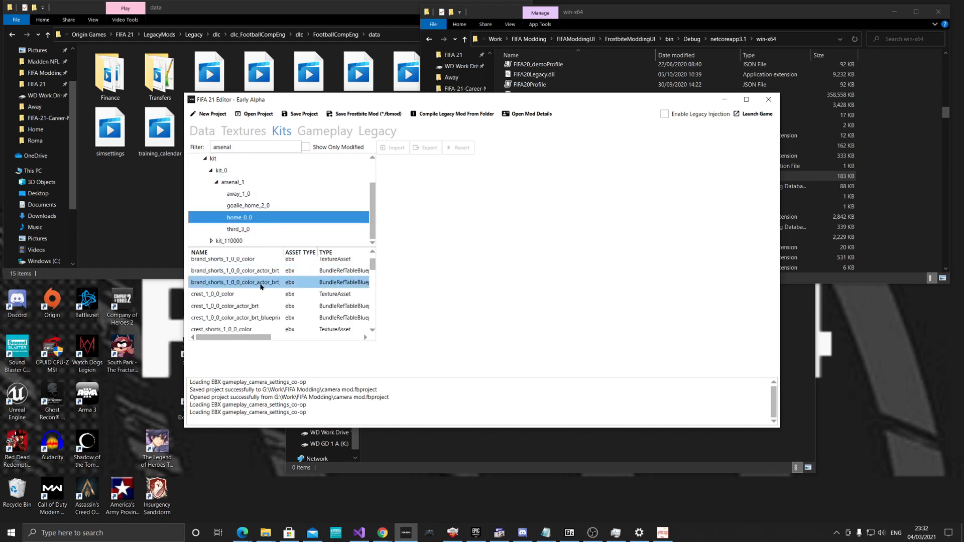
scroll(261, 287, down, 6)
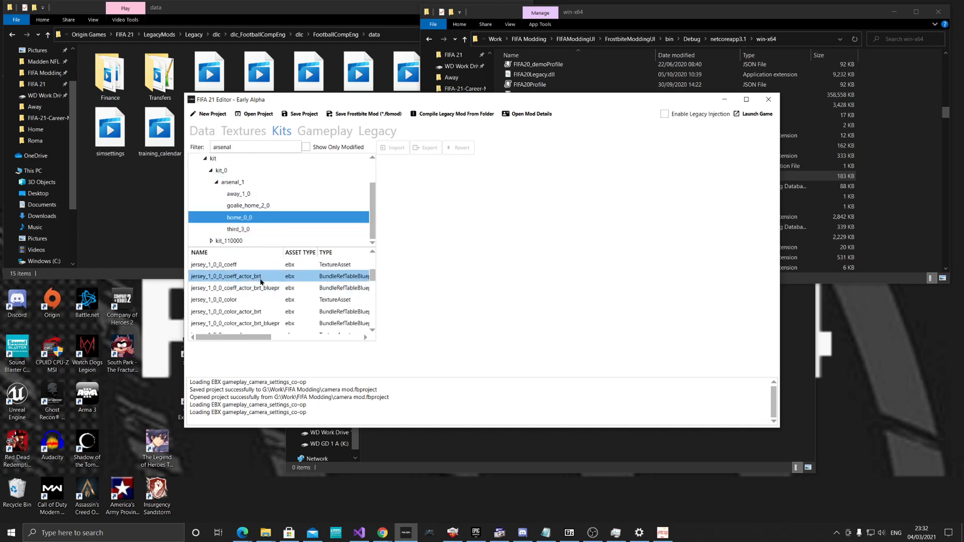
scroll(261, 281, up, 1)
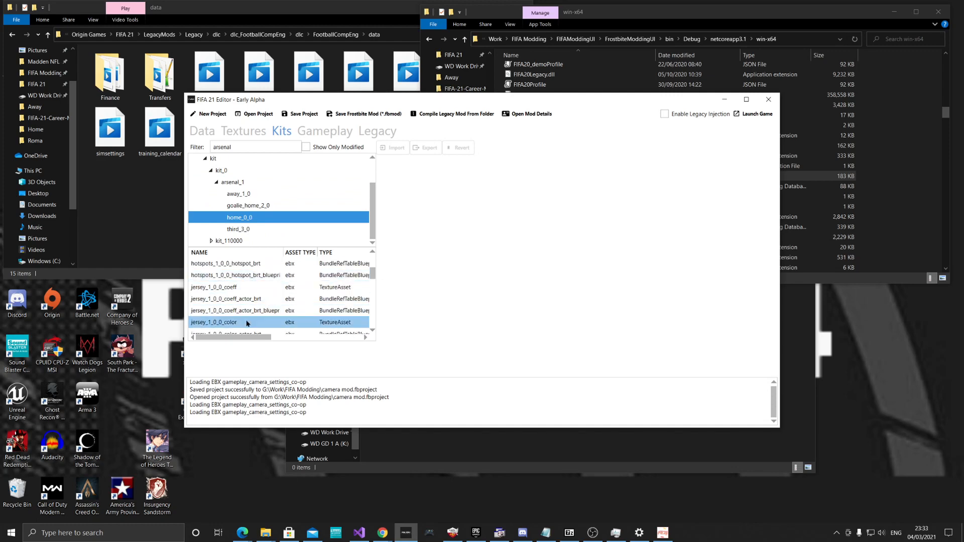
click(247, 322)
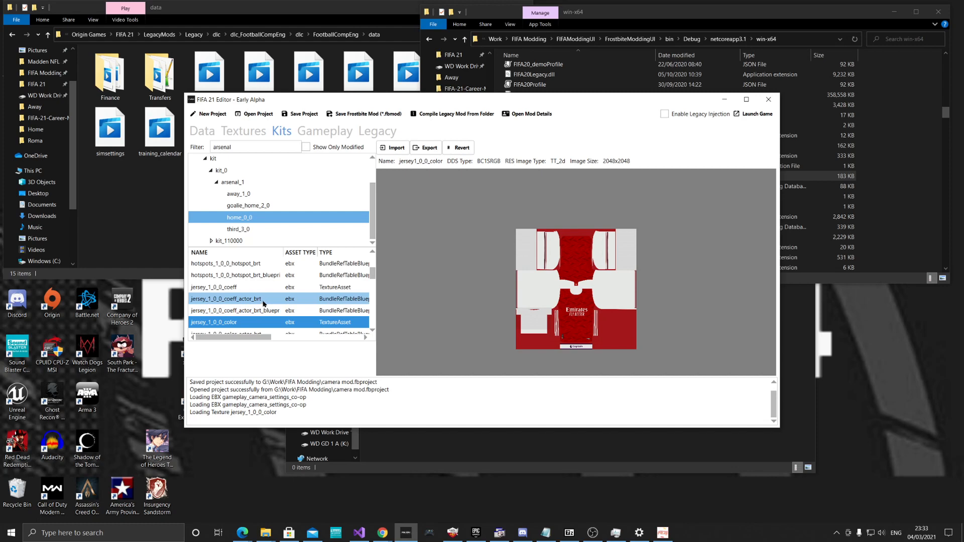
Save the project over the existing camera mod.fbproject file
click(301, 114)
scroll(320, 174, down, 10)
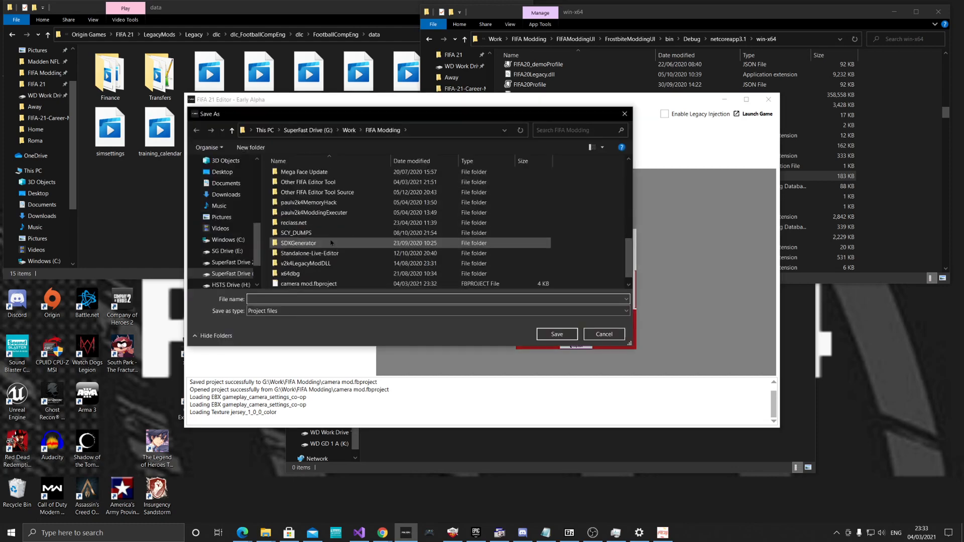
double_click(309, 273)
click(510, 301)
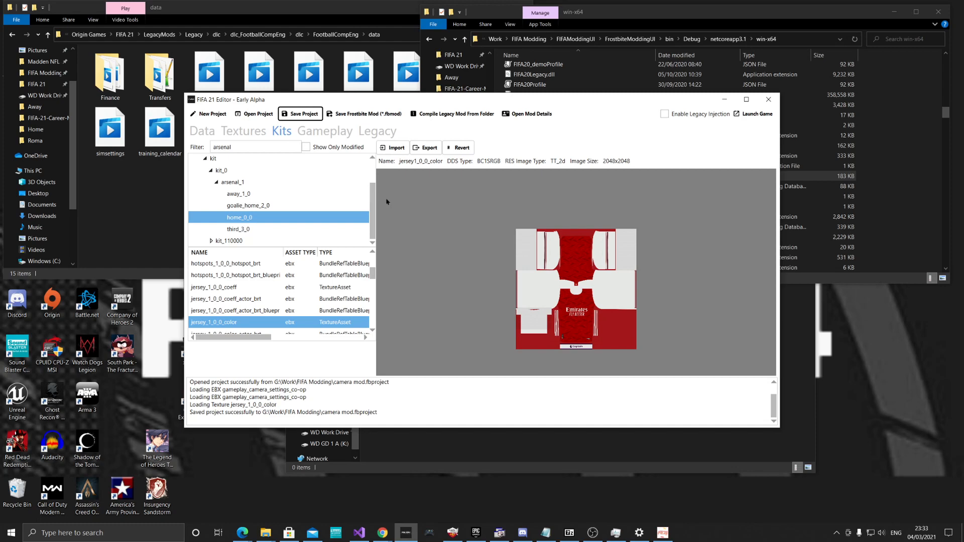
Save the Frostbite mod as "camera mod" in the Work/FIFA Modding folder
click(368, 115)
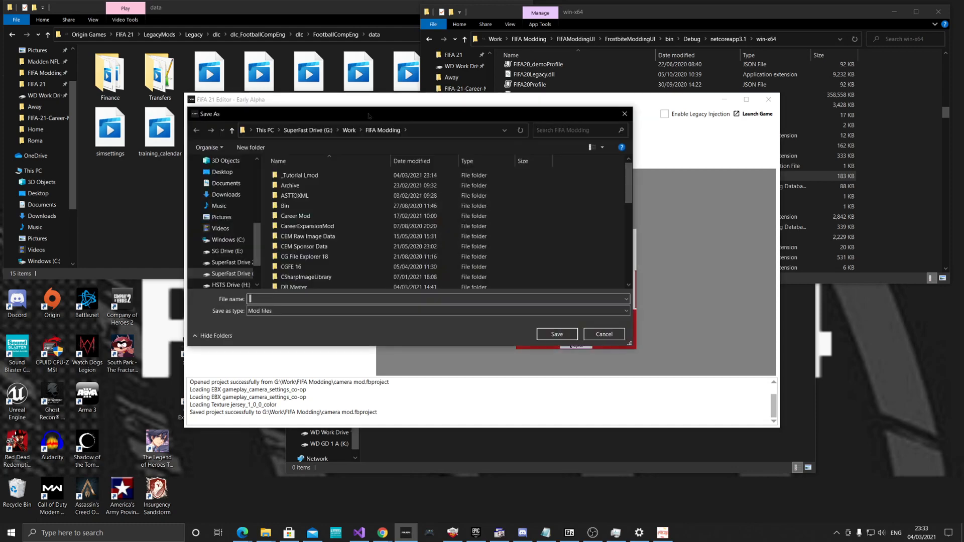
scroll(354, 279, down, 5)
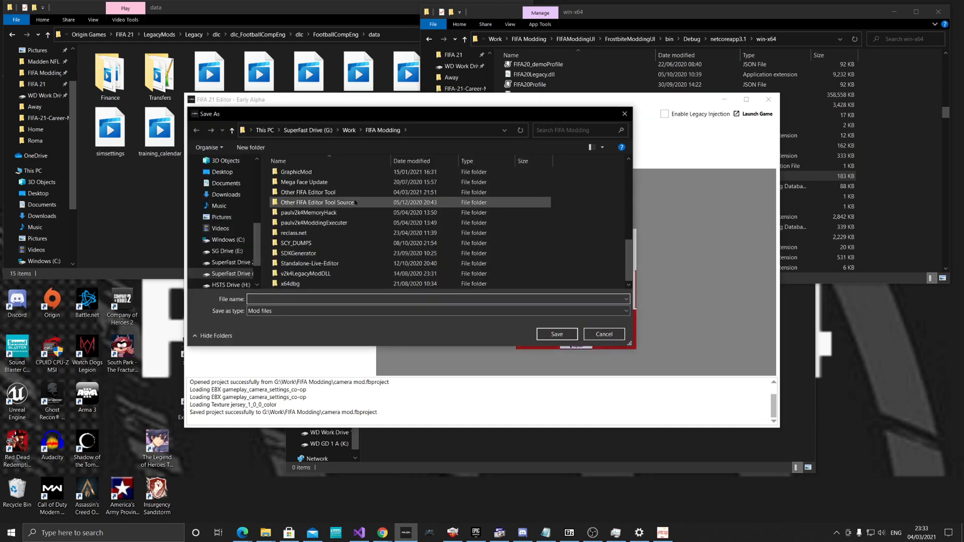
click(340, 299)
text(camera mod)
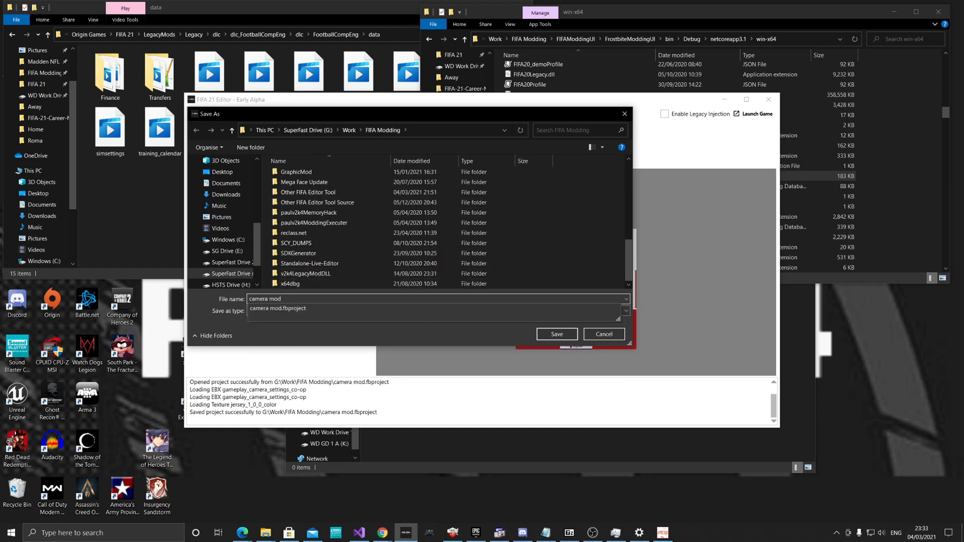
key(Return)
click(364, 114)
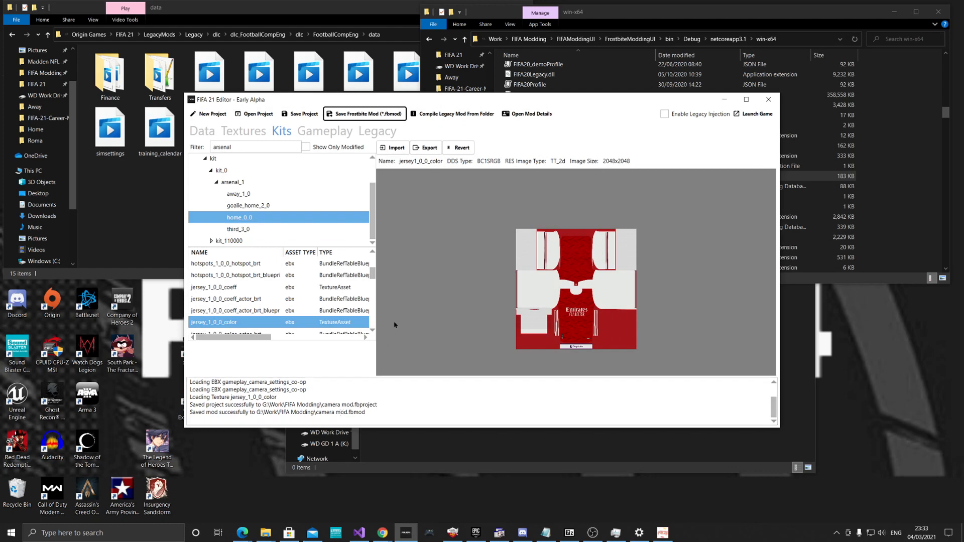
In the mod details, enter a title made of the author's first name plus "wonderful camera mod", and fill in the author's name
click(533, 115)
click(440, 192)
text(Cam)
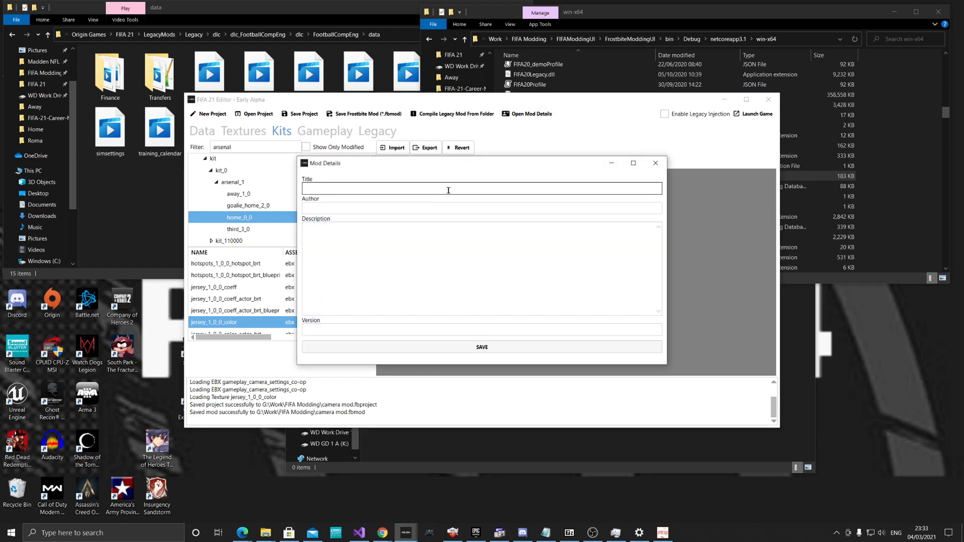
key(BackSpace)
key(BackSpace)
key(BackSpace)
key(BackSpace)
text(Pauls wonderful camera mod)
key(Tab)
text(Paul)
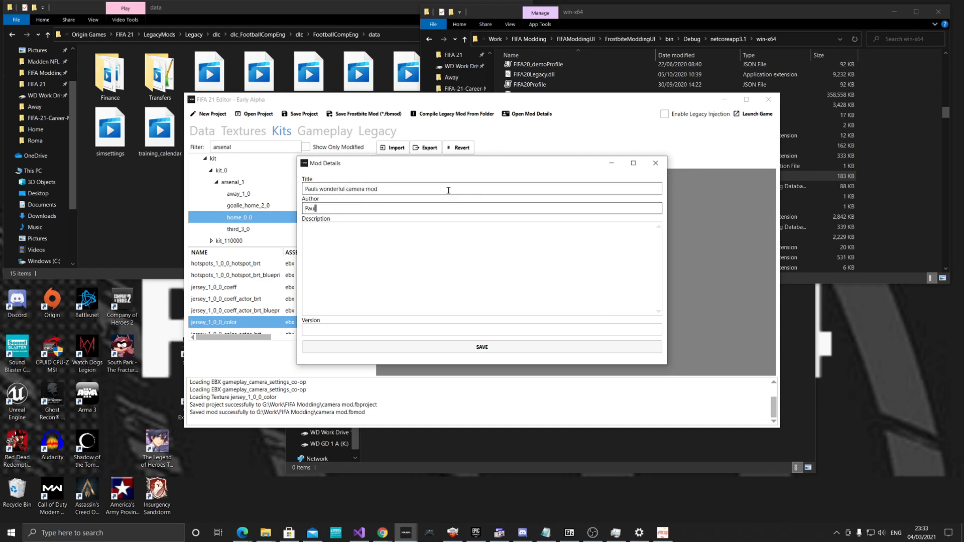
Set the mod description to "Yeah this is aweeeesooooommme" and the version to 1.0, and save the mod details
key(Tab)
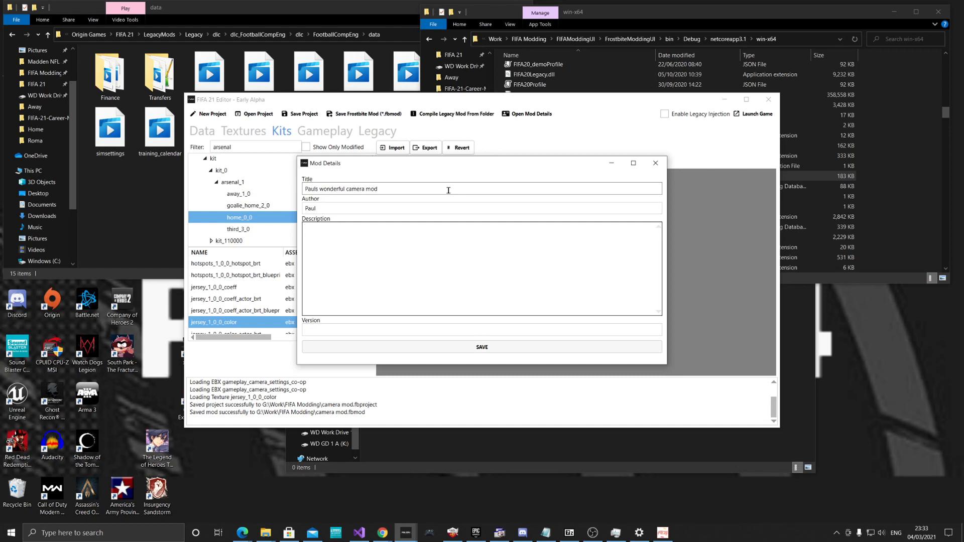
text(Yeah this is aweedeesoooommme)
key(Tab)
text(1.0)
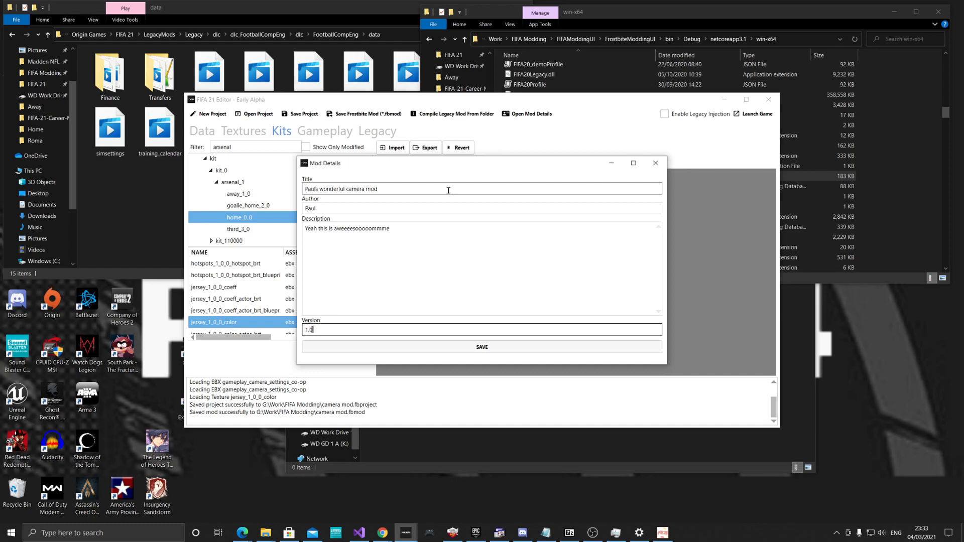
click(482, 346)
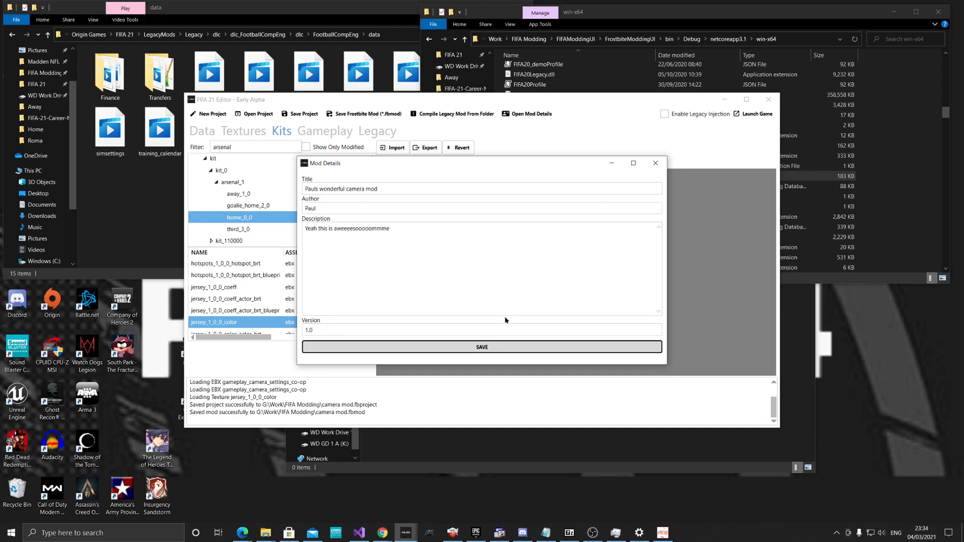
click(654, 162)
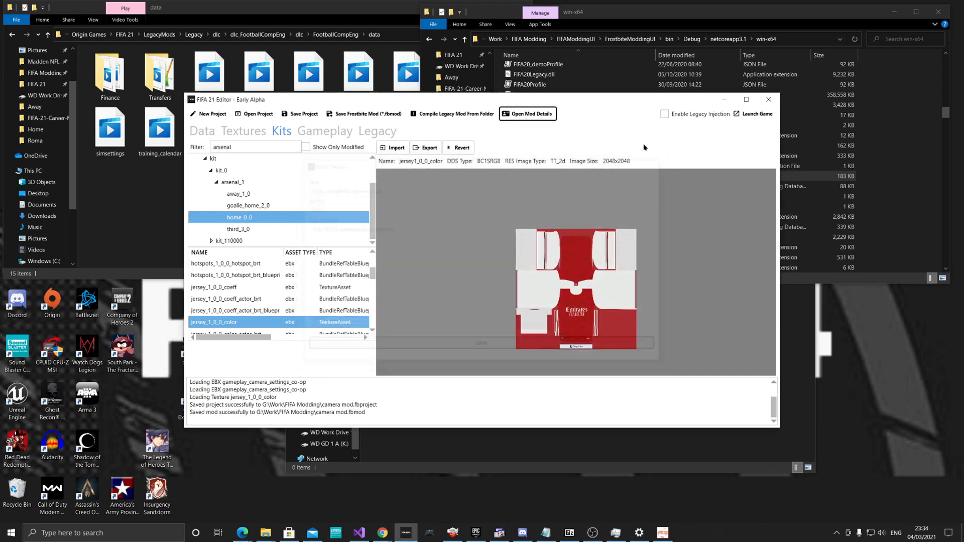
Save the Frostbite mod again, replacing the existing camera mod.fbmod file
click(362, 116)
scroll(351, 241, down, 5)
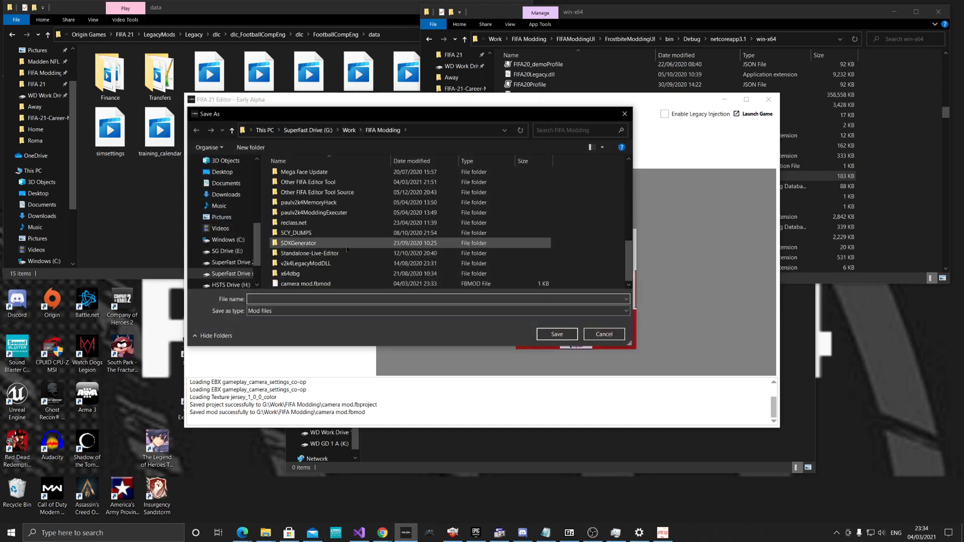
double_click(388, 284)
click(501, 303)
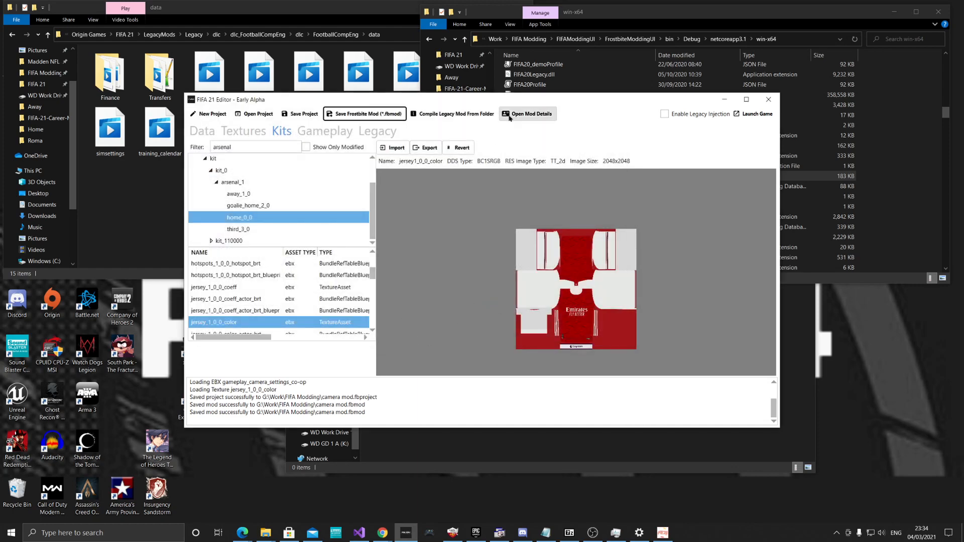
Check the mod details and save the project again, replacing camera mod.fbproject
click(531, 114)
click(655, 164)
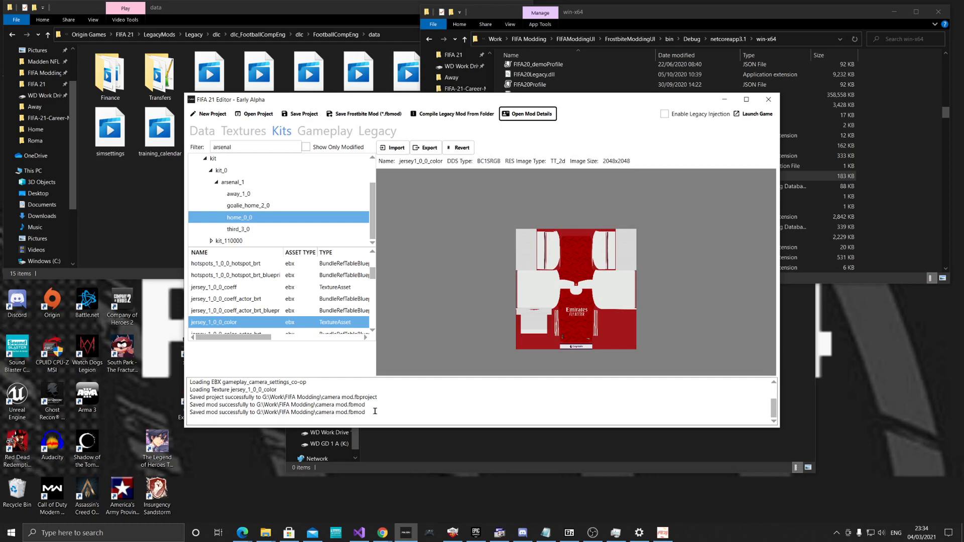
click(309, 115)
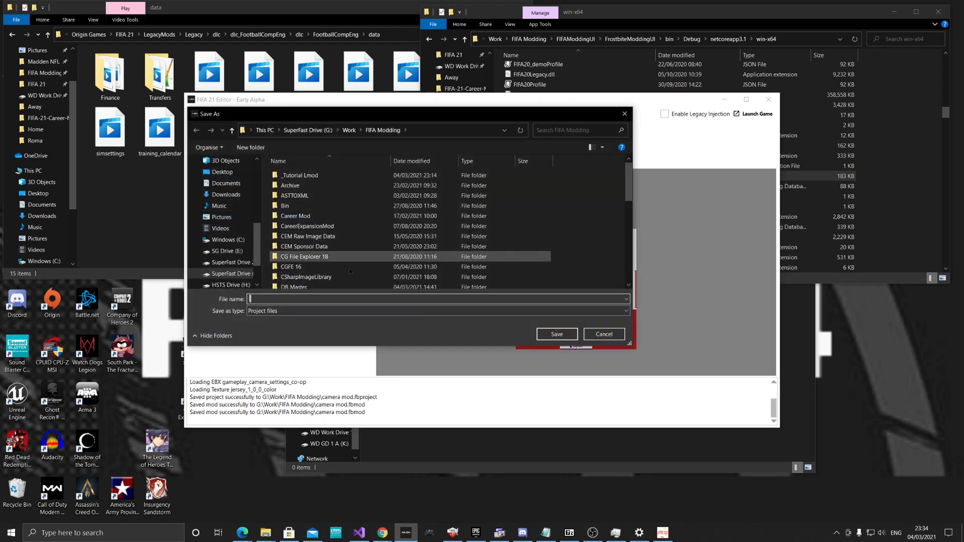
scroll(348, 268, down, 5)
double_click(333, 276)
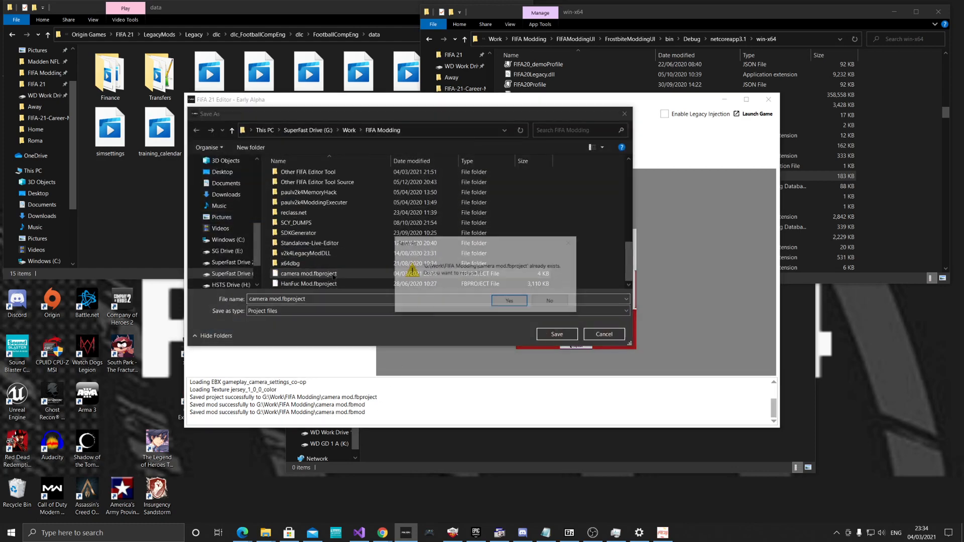
click(501, 301)
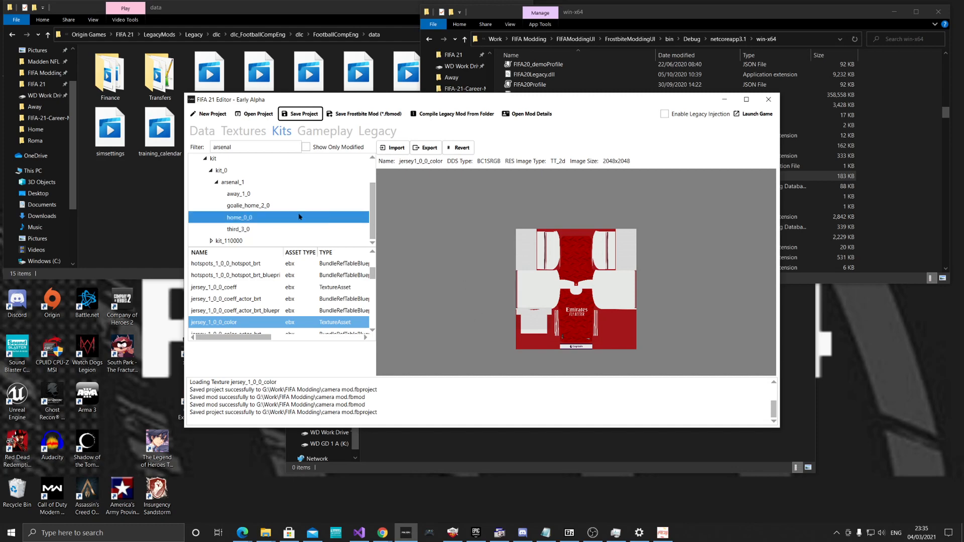
In File Explorer, go up to the FIFA 21 game folder and look over its contents, including the LegacyMods folder
click(125, 34)
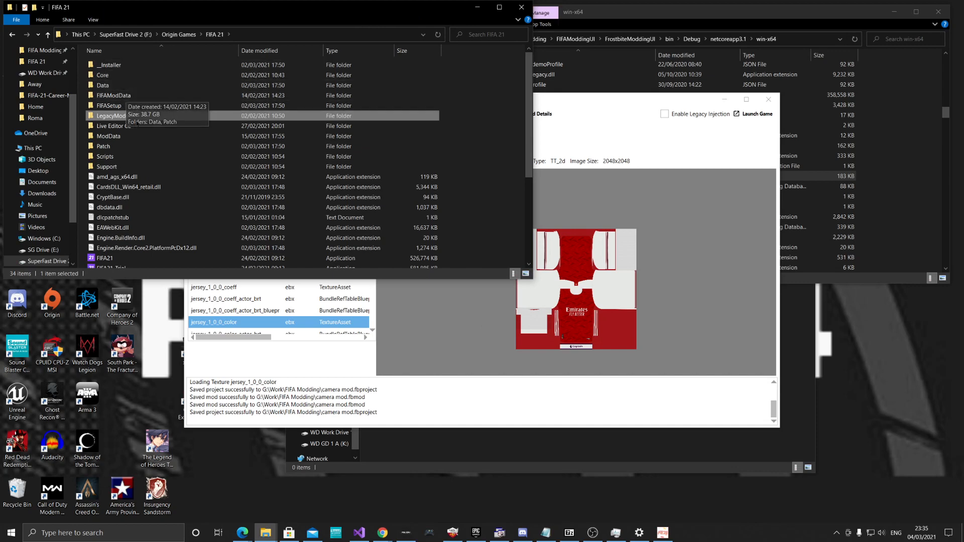
right_click(506, 138)
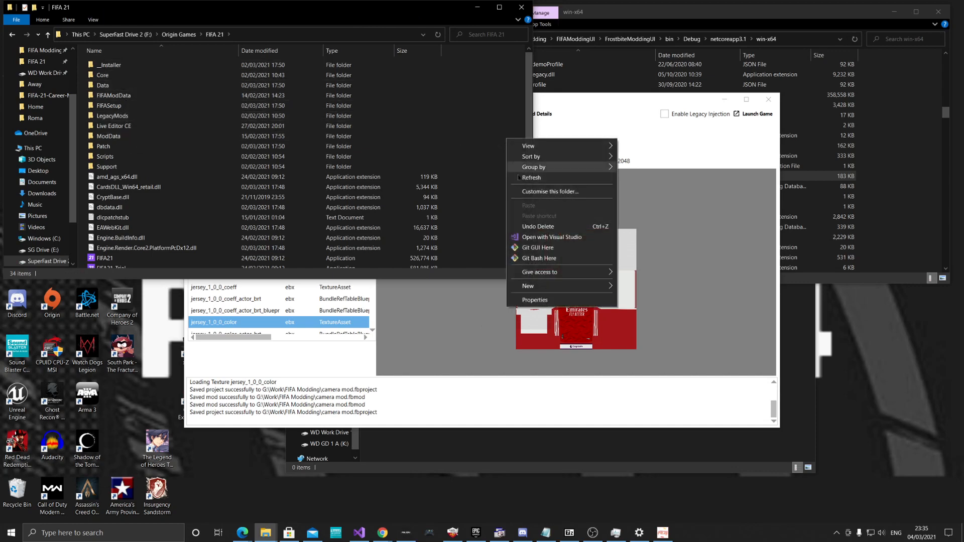
click(632, 291)
In the editor's legacy files, expand the data folder and open the voicecommand INI file
click(377, 131)
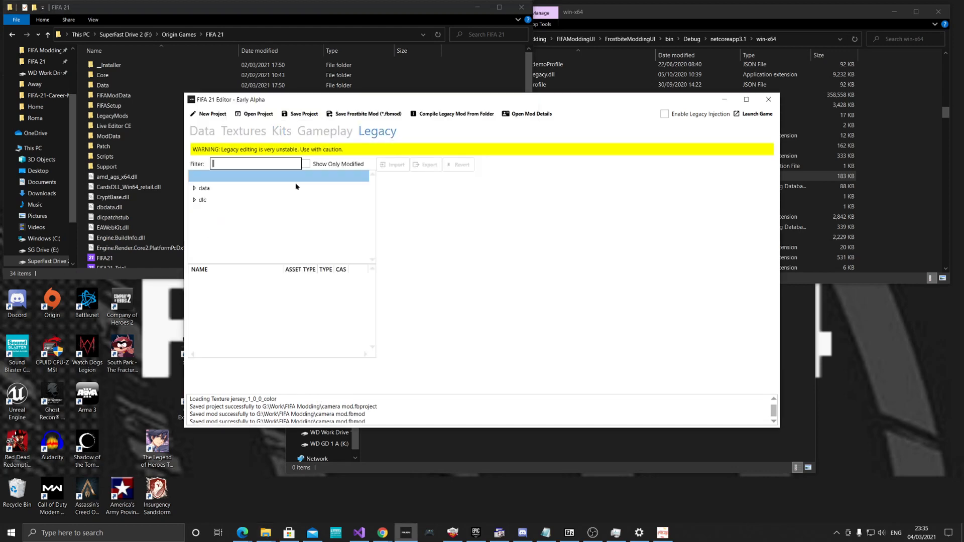
click(274, 189)
double_click(274, 189)
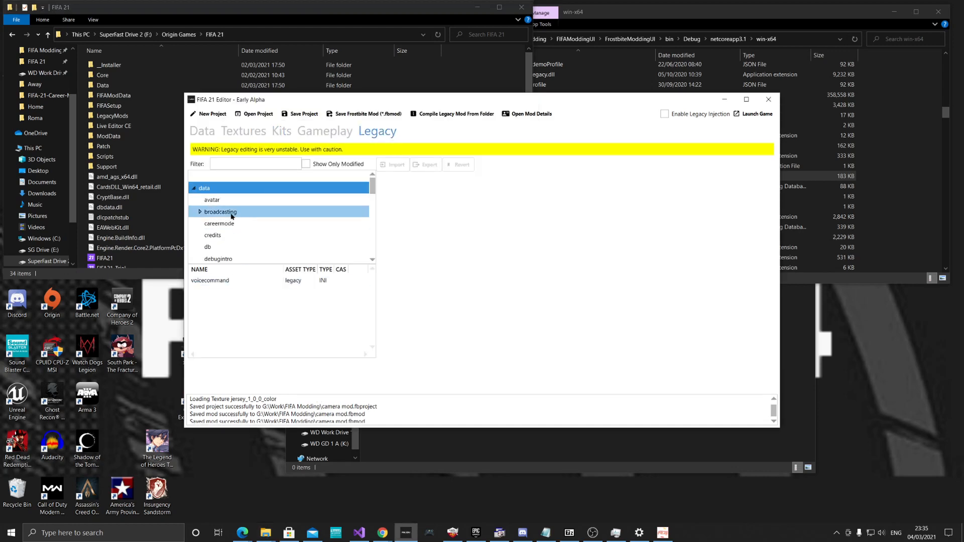
click(228, 280)
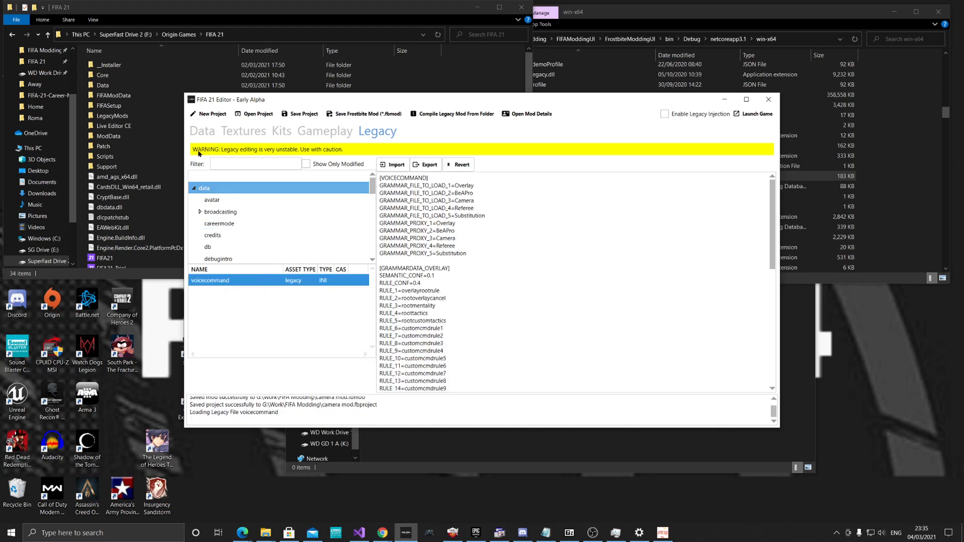
Look over the files in the Data folder of the FIFA 21 installation, and return to the editor
right_click(442, 79)
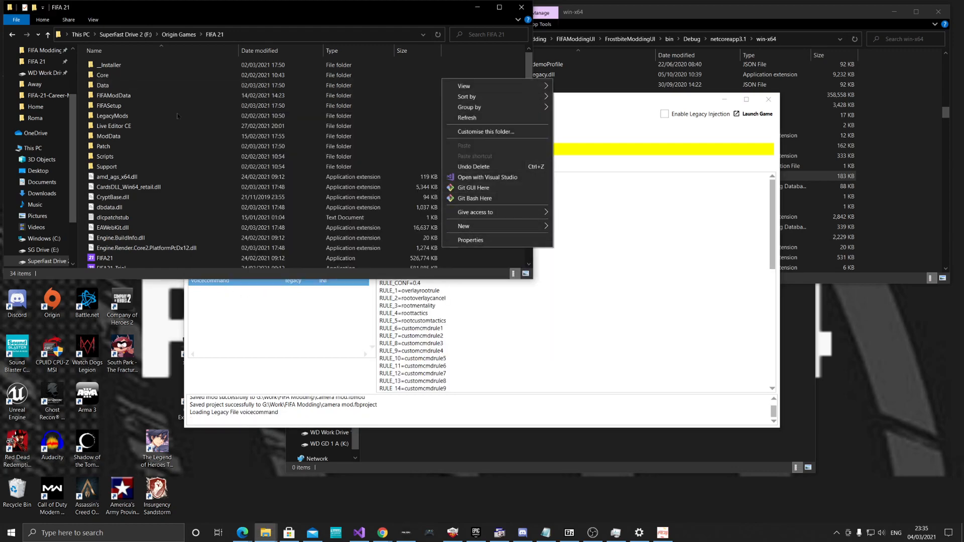
double_click(112, 86)
click(279, 279)
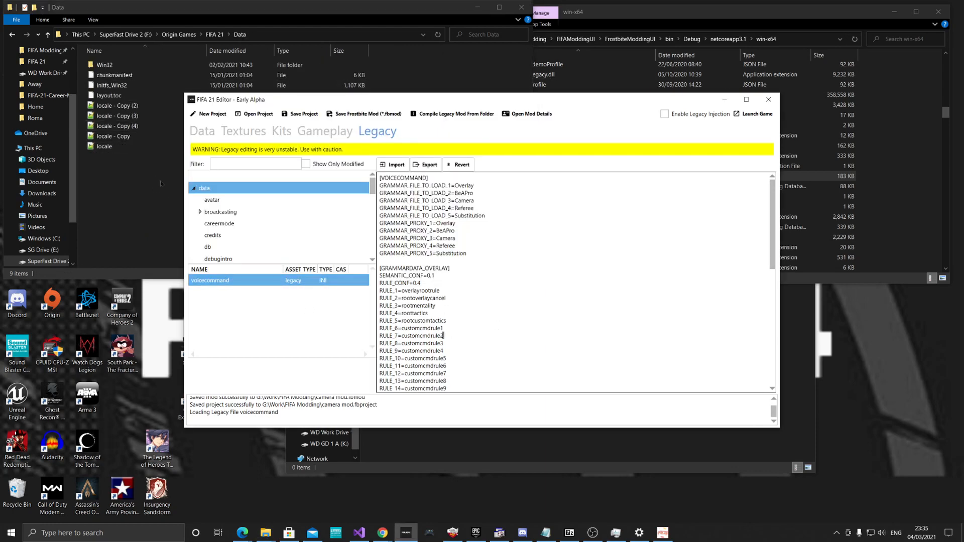
click(160, 184)
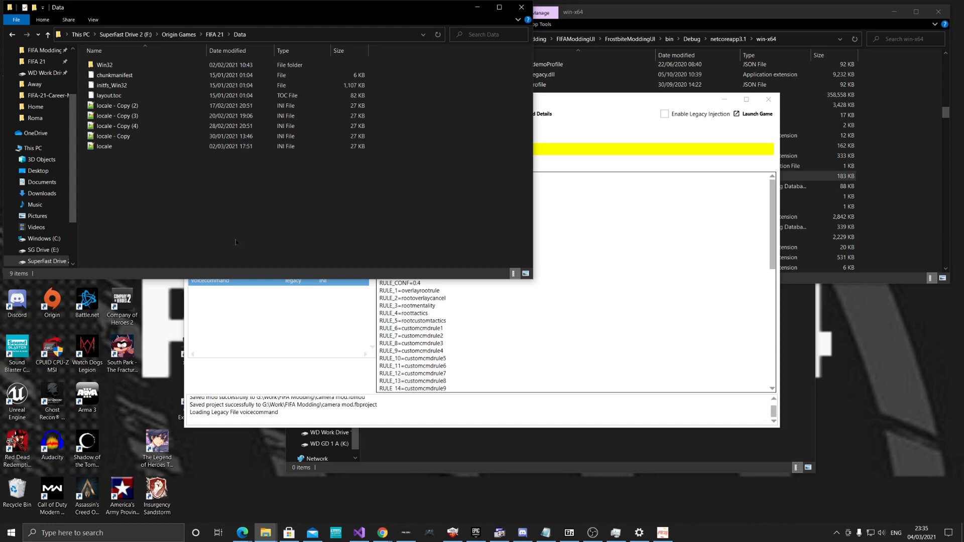
click(363, 330)
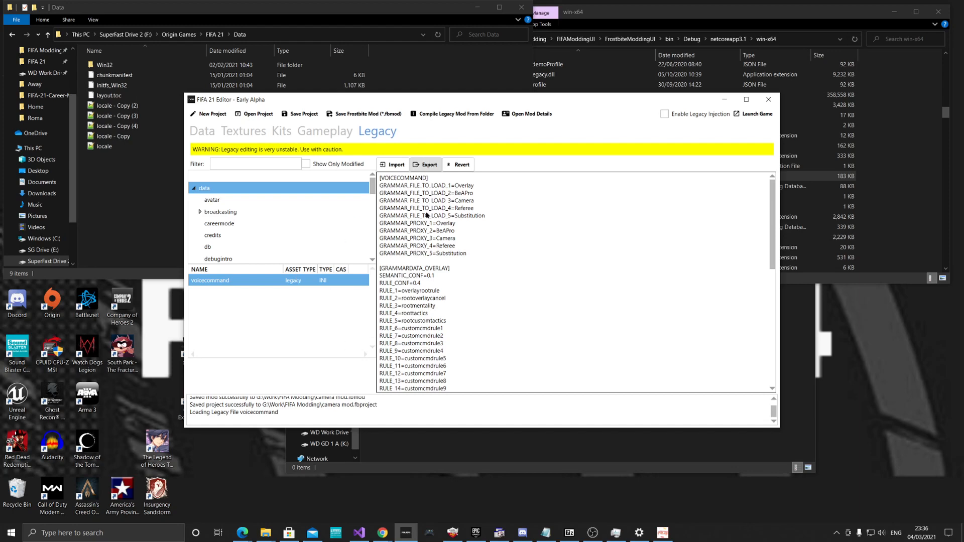
Export the voicecommand INI file into a new folder named data inside _Tutorial Lmod\Source
click(425, 165)
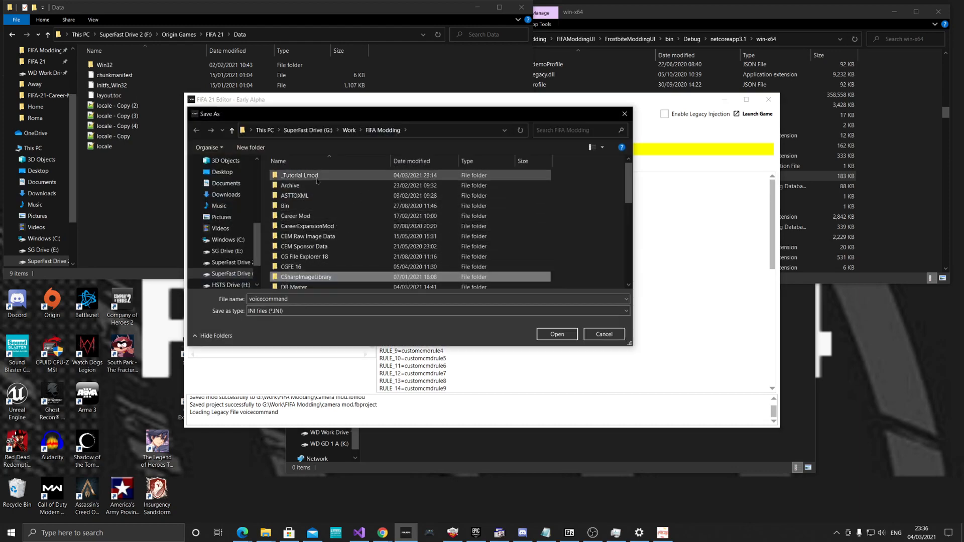
drag(331, 114, 490, 193)
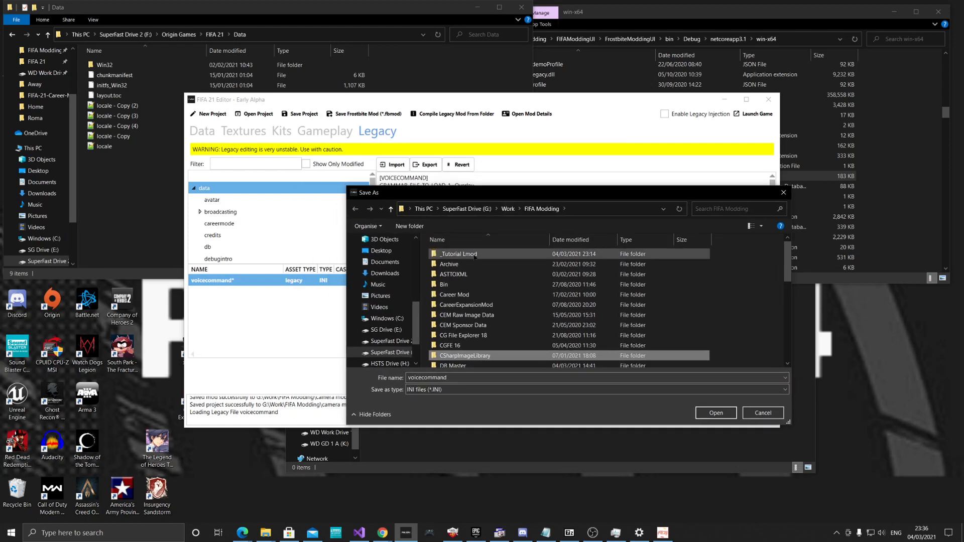
double_click(474, 255)
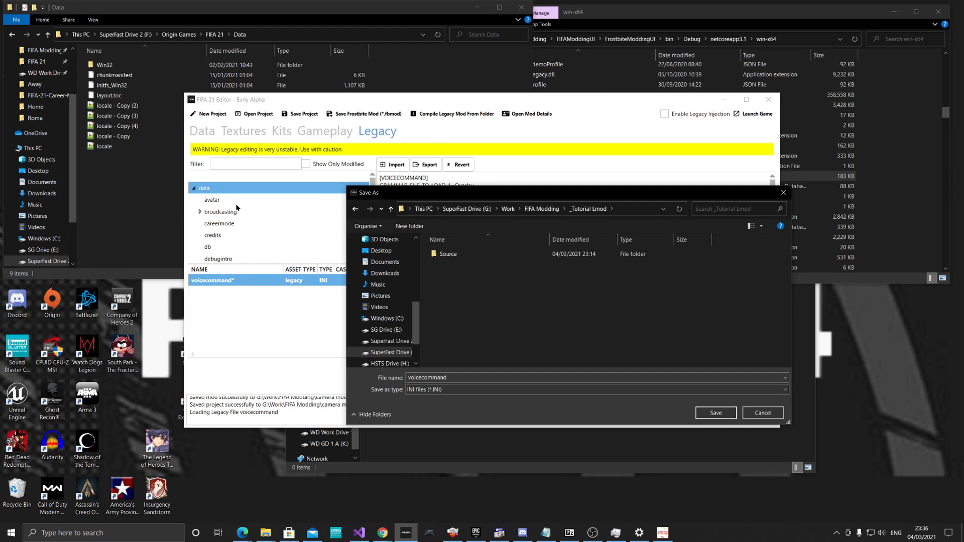
double_click(491, 254)
right_click(463, 293)
mouse_move(513, 424)
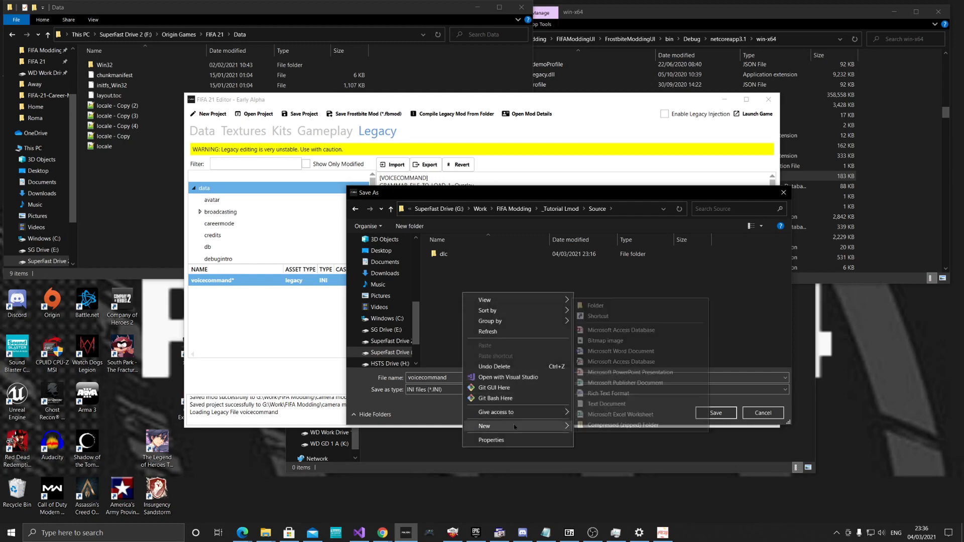
click(617, 306)
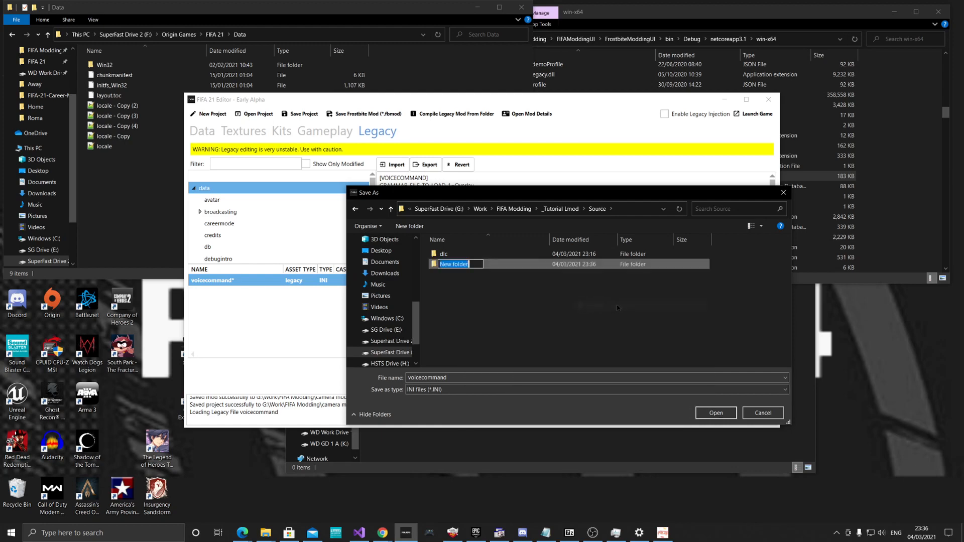
text(data)
key(Return)
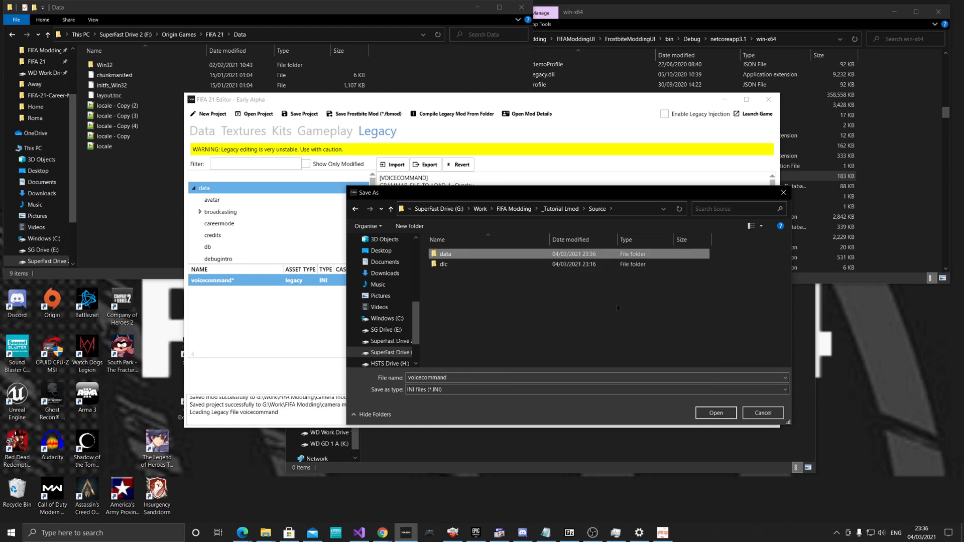
key(Return)
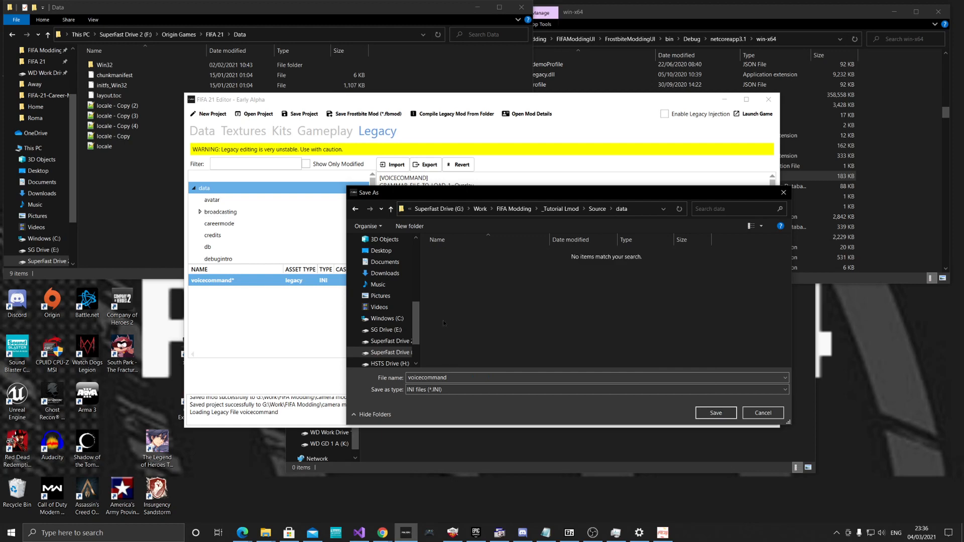
click(715, 412)
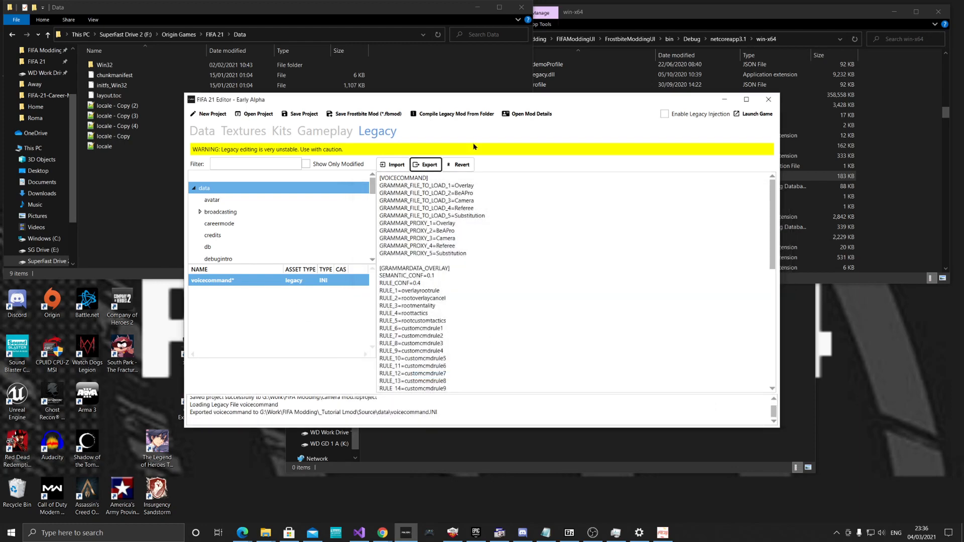
Compile a legacy mod from the Source folder inside _Tutorial Lmod
click(437, 122)
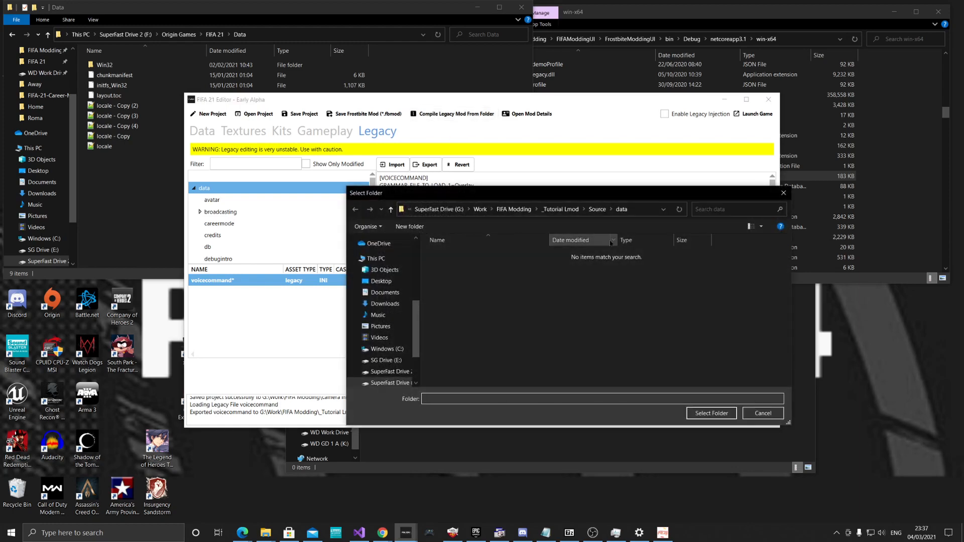
click(595, 210)
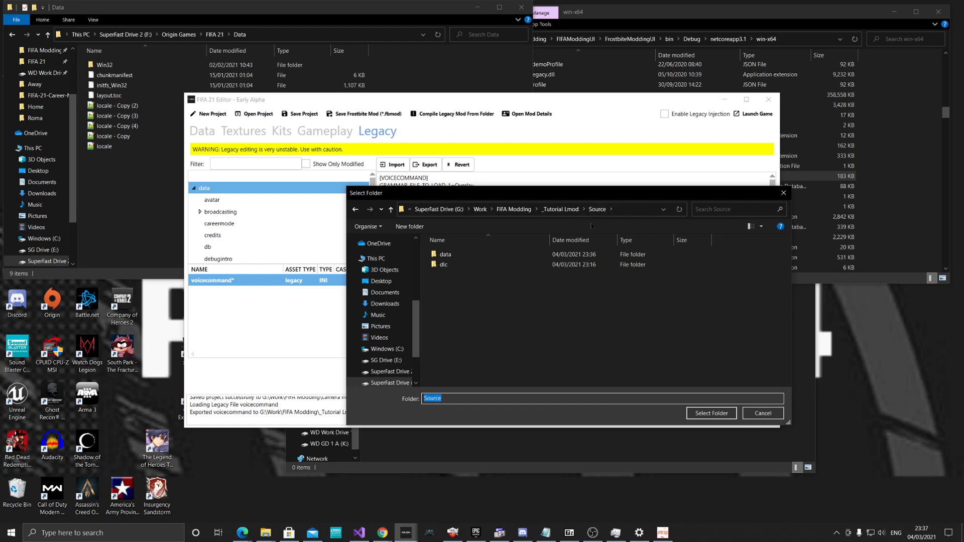
click(565, 207)
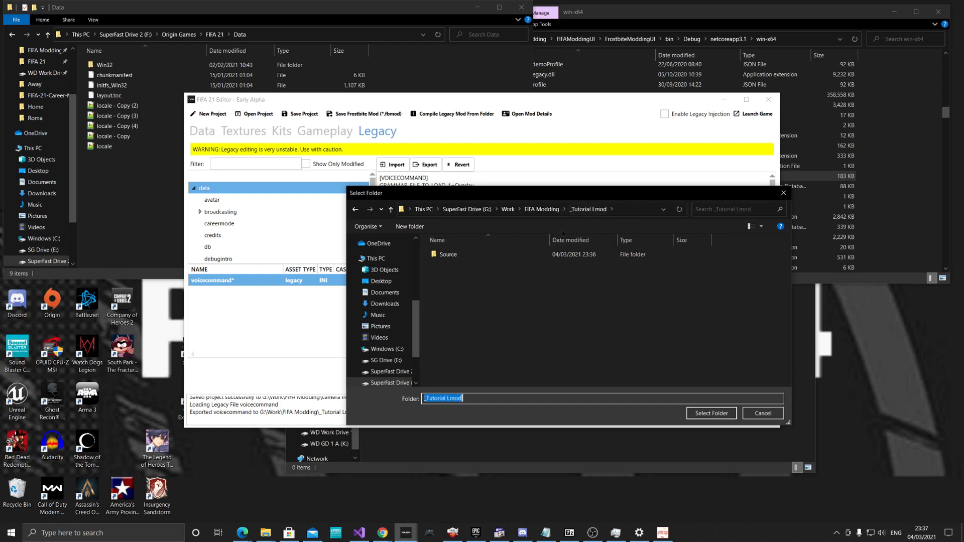
double_click(448, 255)
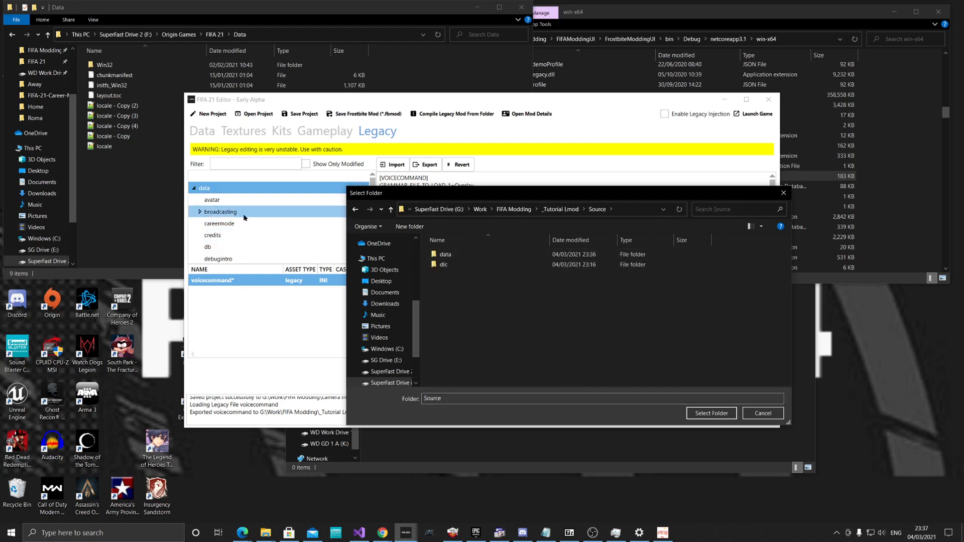
click(565, 210)
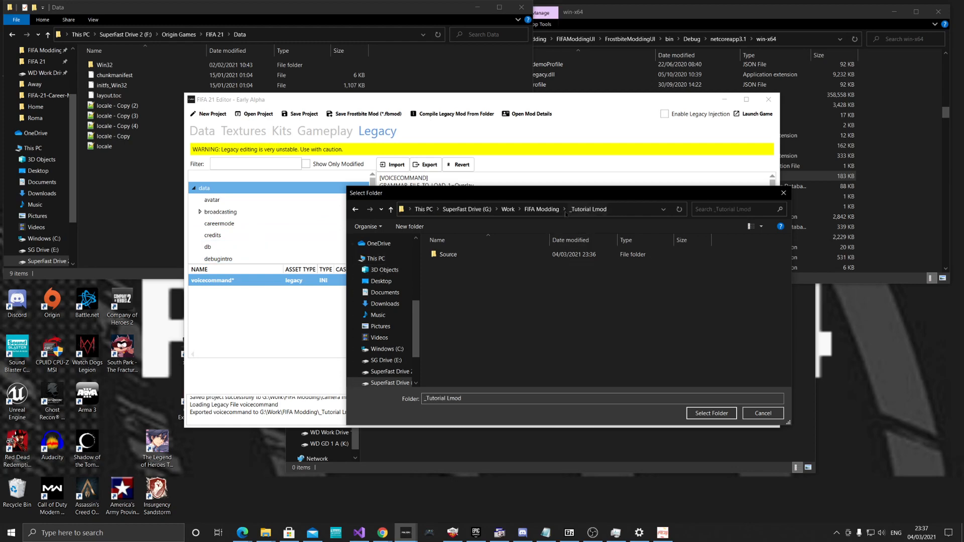
click(453, 255)
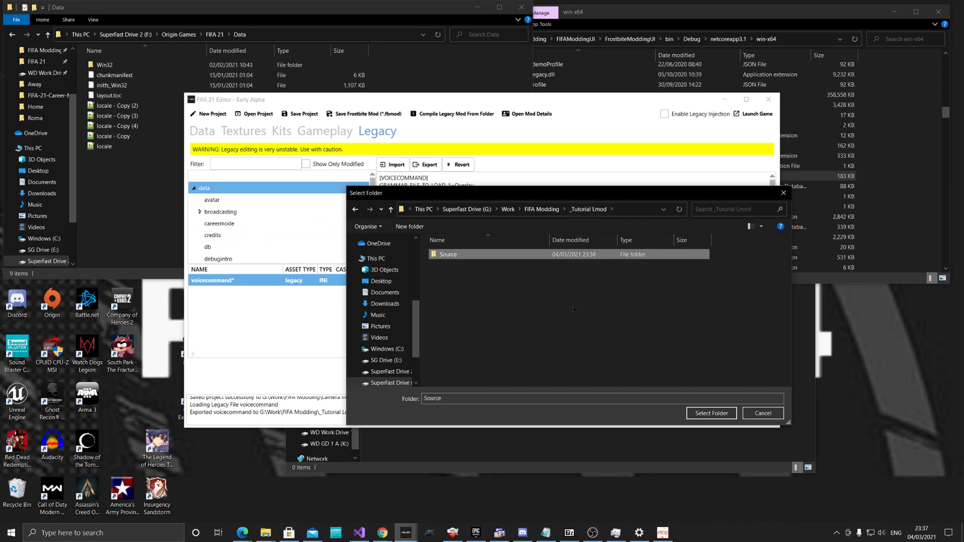
click(710, 413)
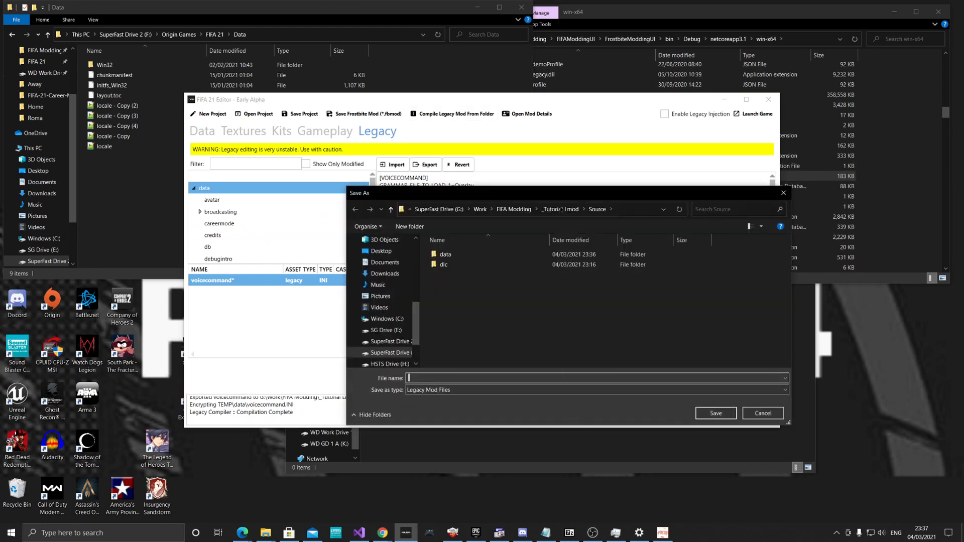
Save the compiled legacy mod in the _Tutorial Lmod folder as "awesome mod 2"
click(560, 210)
click(456, 375)
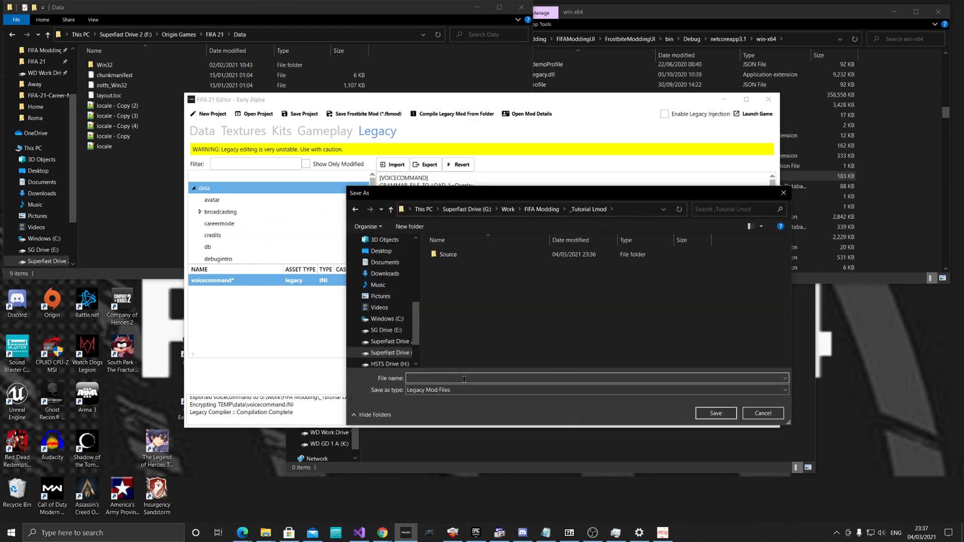
text(awesome mods)
key(Return)
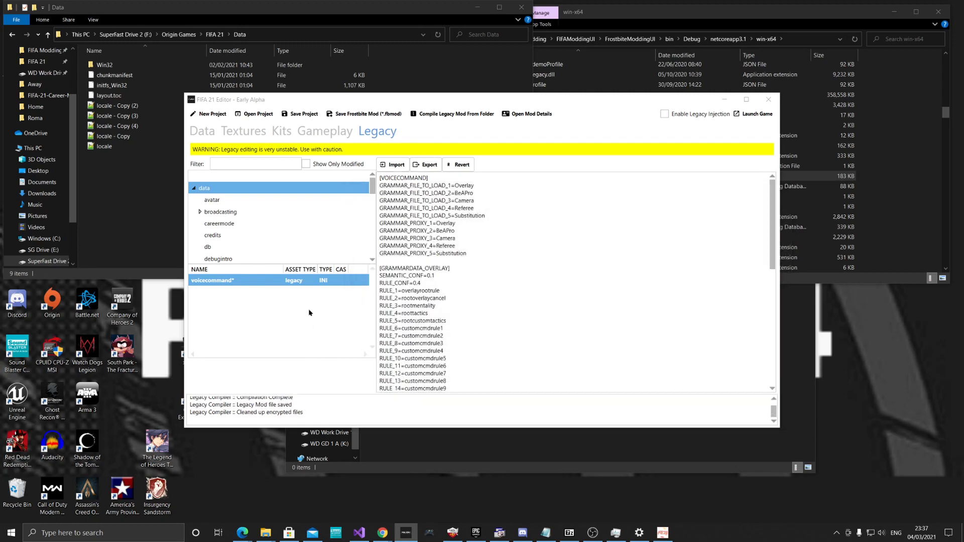
In File Explorer, check awesome mod 2.lmod in _Tutorial Lmod and the exported voicecommand file in Source\data
click(414, 438)
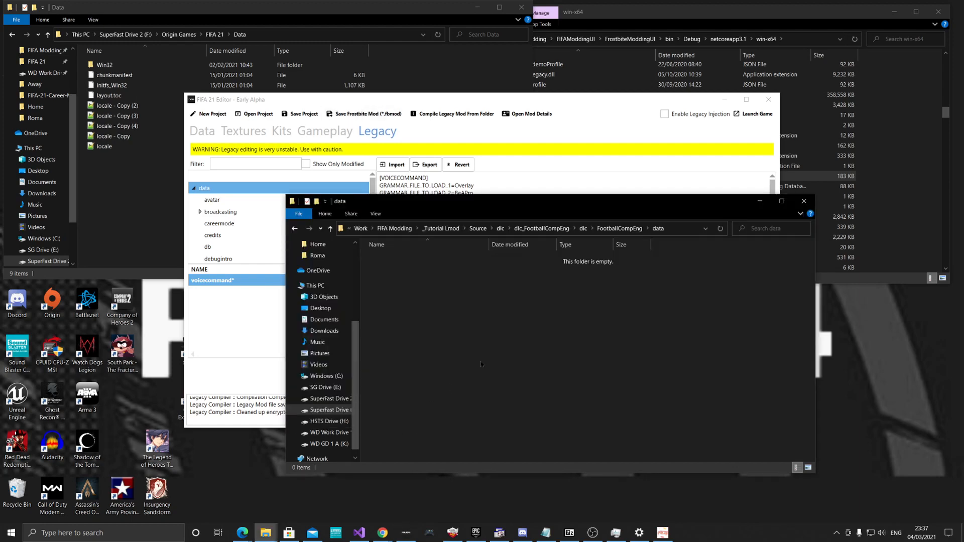
click(441, 228)
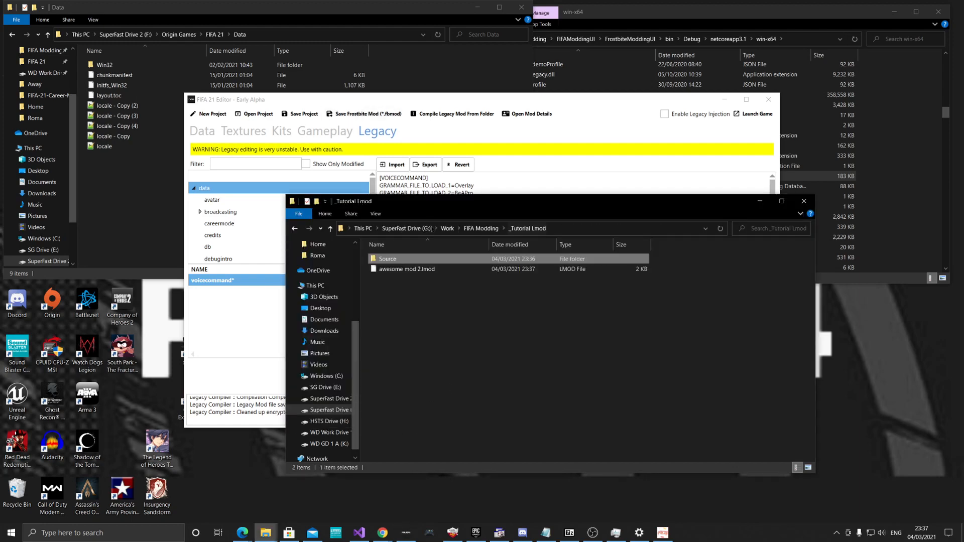
click(430, 270)
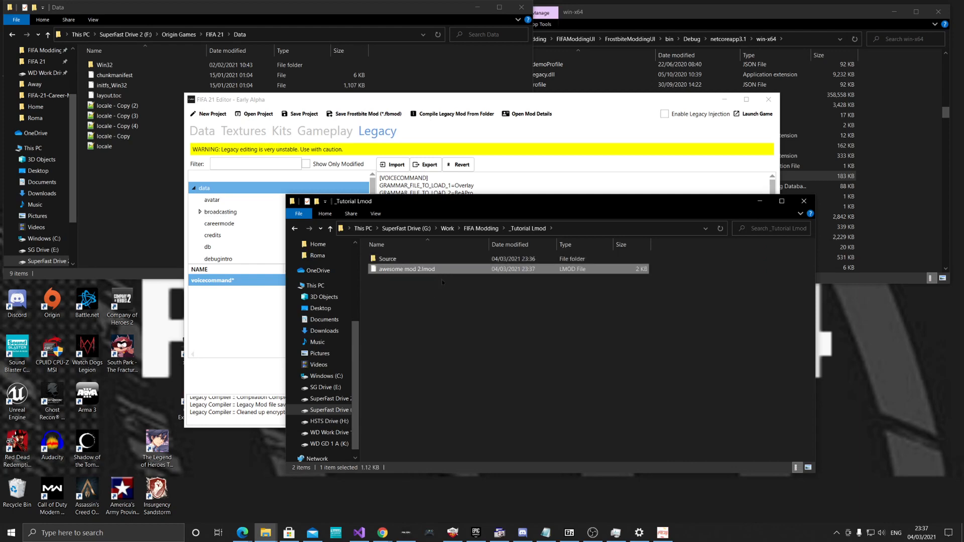
double_click(410, 262)
double_click(401, 259)
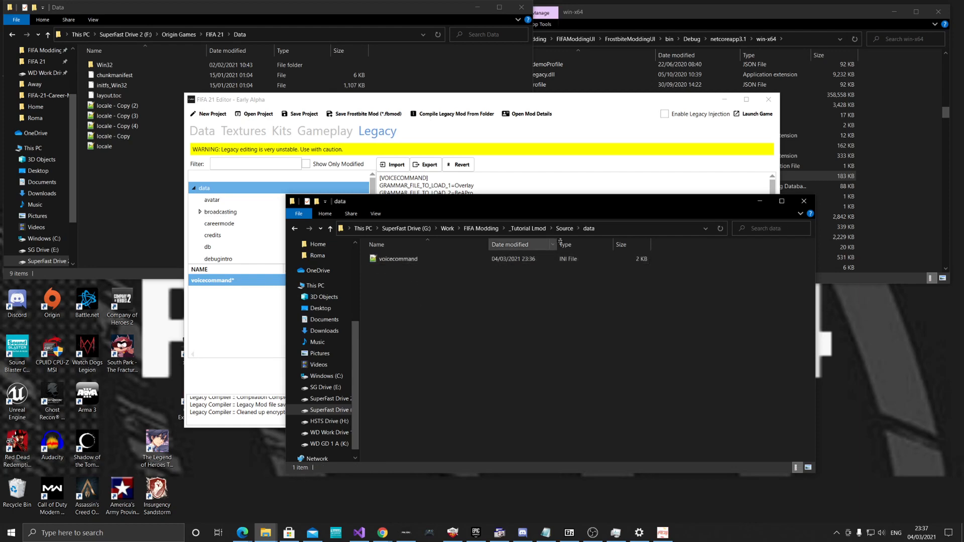
click(528, 229)
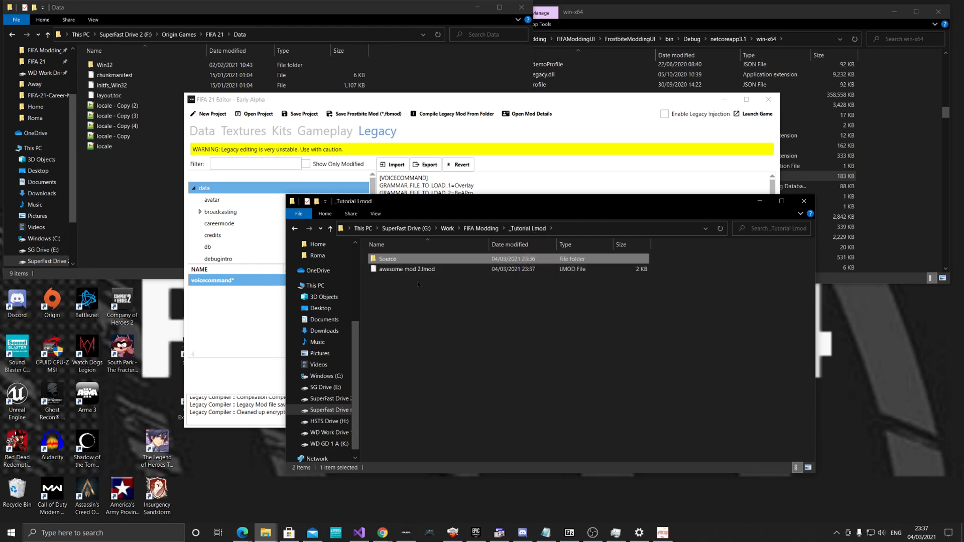
click(413, 270)
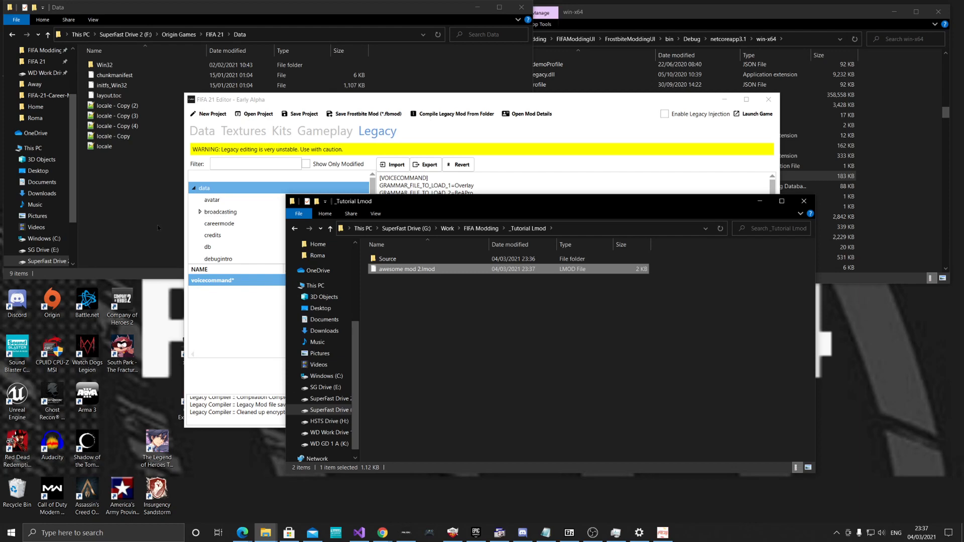
Return to the File Explorer window showing the game's Data folder and go up to the FIFA 21 folder
click(236, 324)
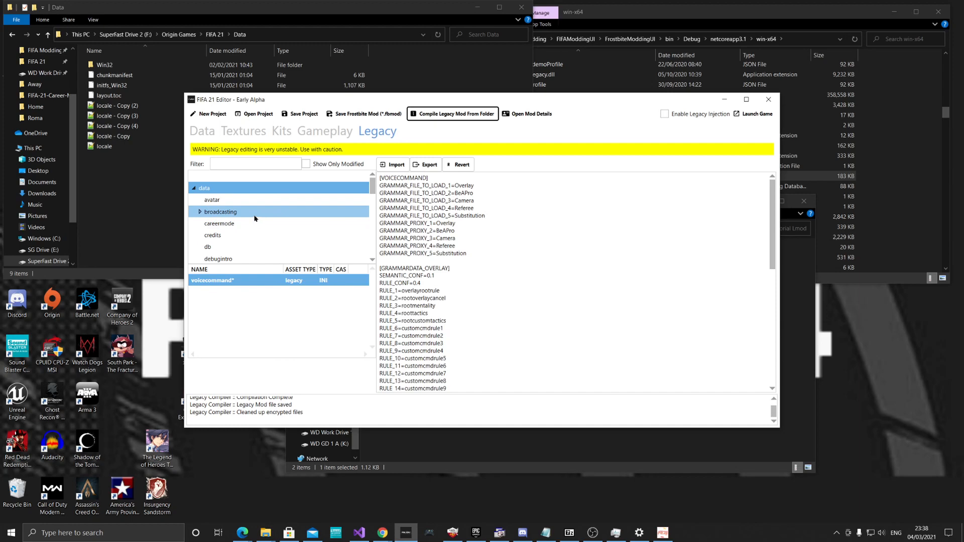
click(138, 188)
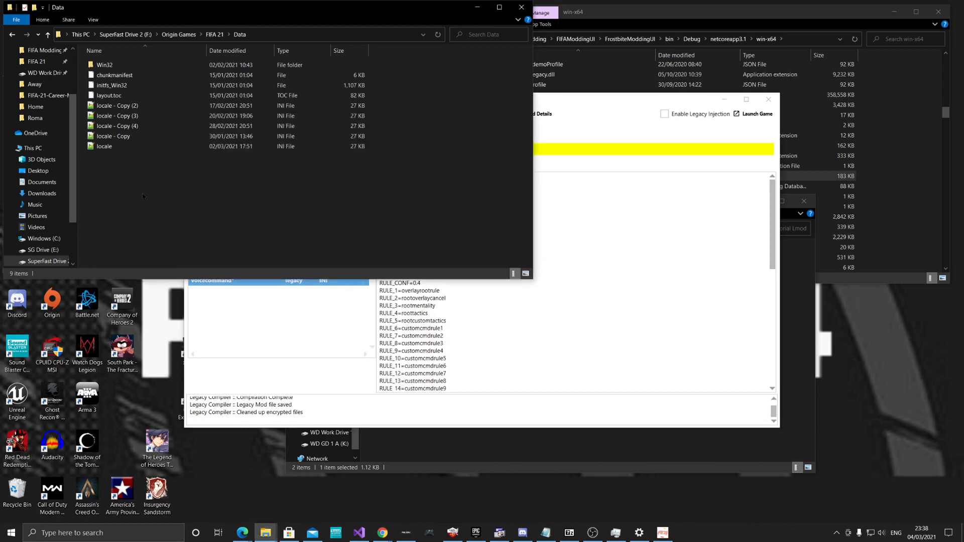
click(212, 34)
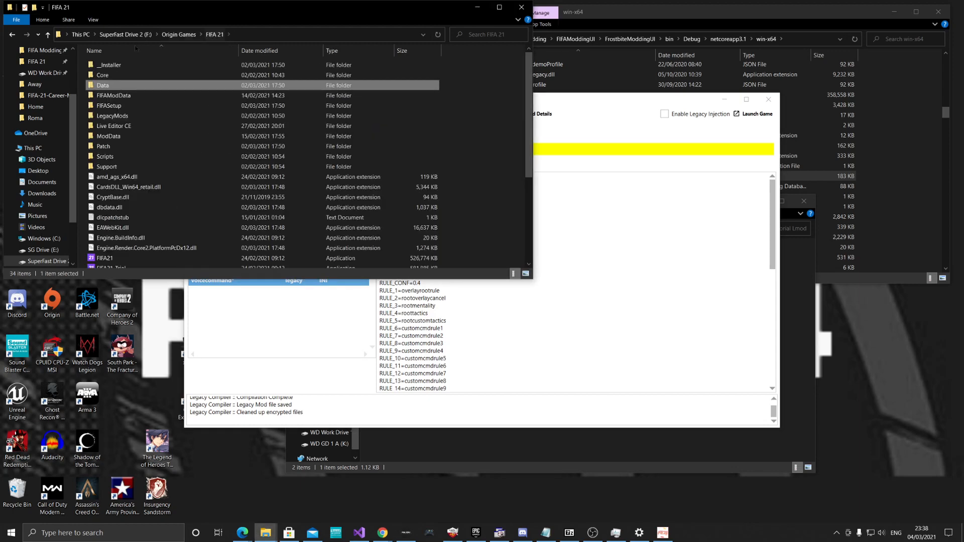
In the FIFA 21 folder, open LegacyMods\Legacy\data to look at its subfolders
double_click(133, 115)
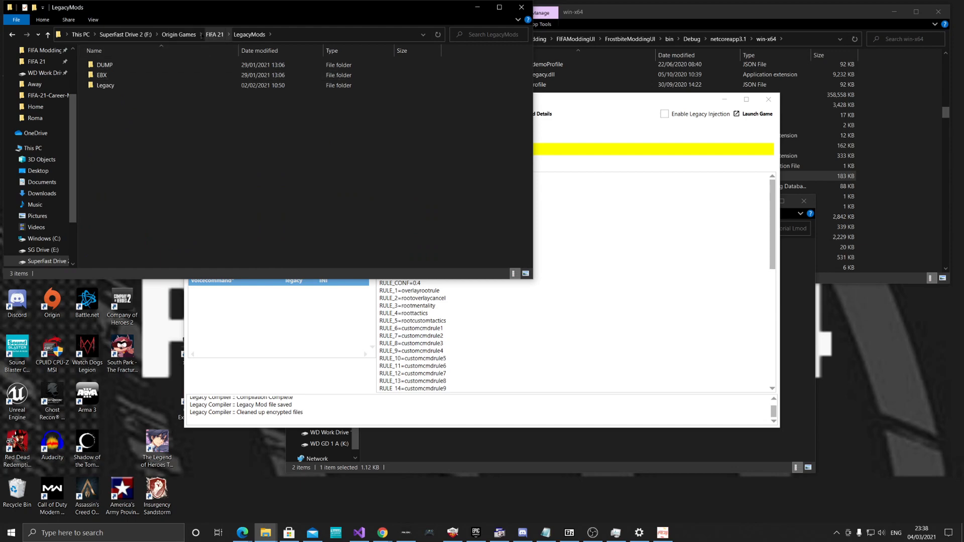
double_click(114, 90)
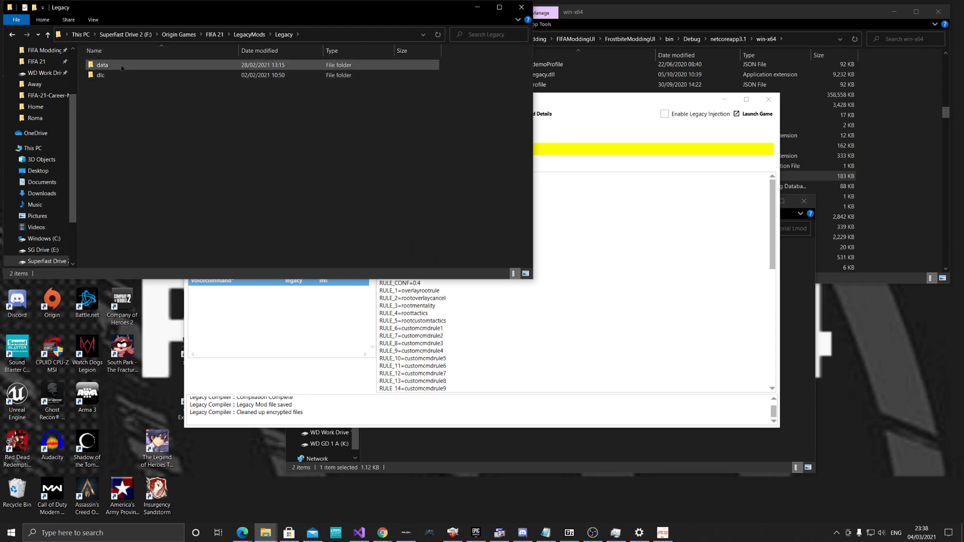
double_click(121, 67)
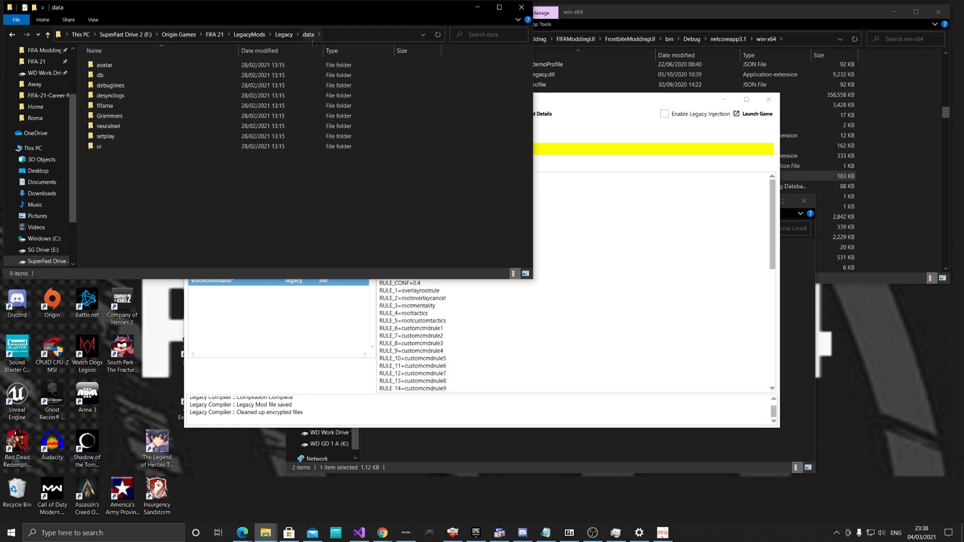
Return to the Legacy folder and open dlc\dlc_FootballCompEng\dlc\FootballCompEng\data
click(289, 36)
double_click(113, 75)
double_click(119, 66)
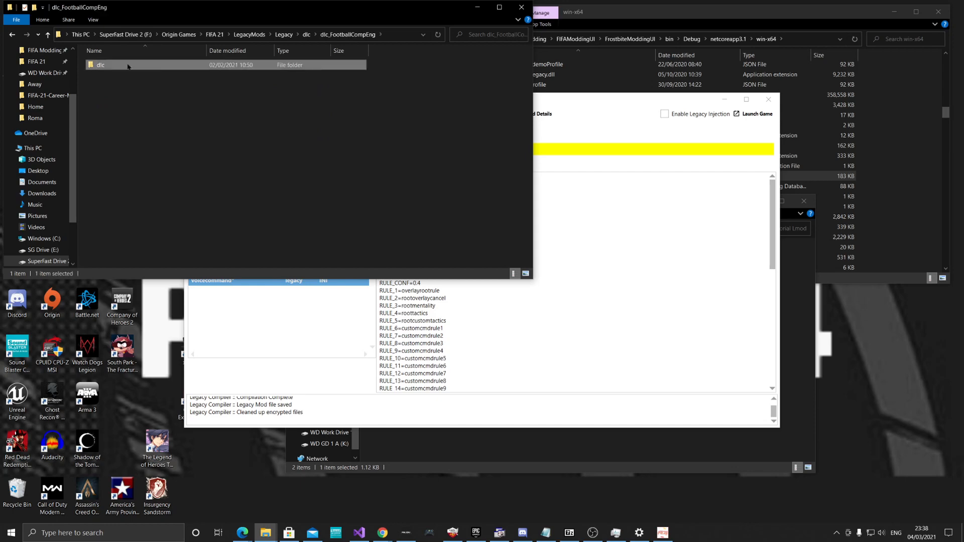
double_click(126, 65)
double_click(129, 66)
double_click(125, 66)
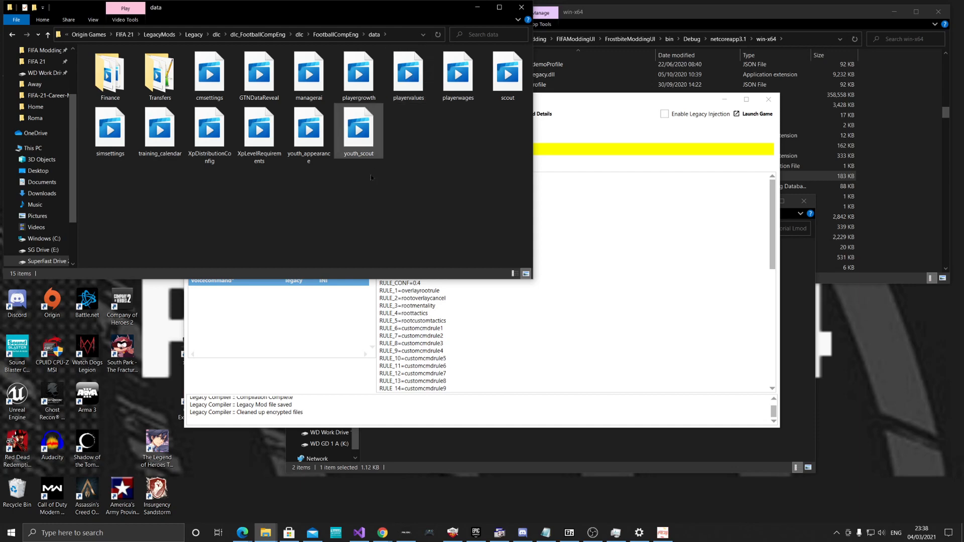
Switch to the FIFA 21 Editor and expand the legacy tree to dlc\dlc_FootballCompEng\dlc\FootballCompEng\data
click(307, 310)
scroll(266, 231, down, 10)
double_click(248, 257)
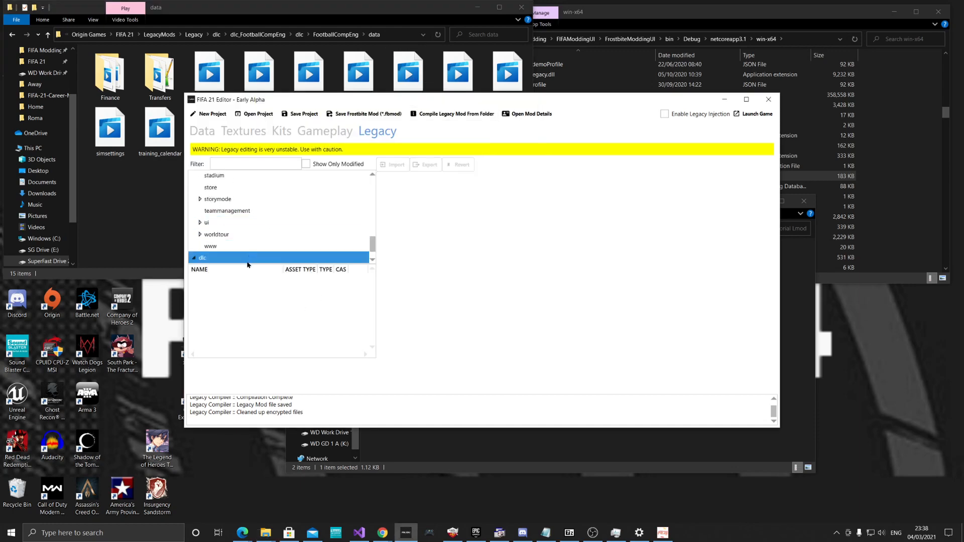
double_click(255, 247)
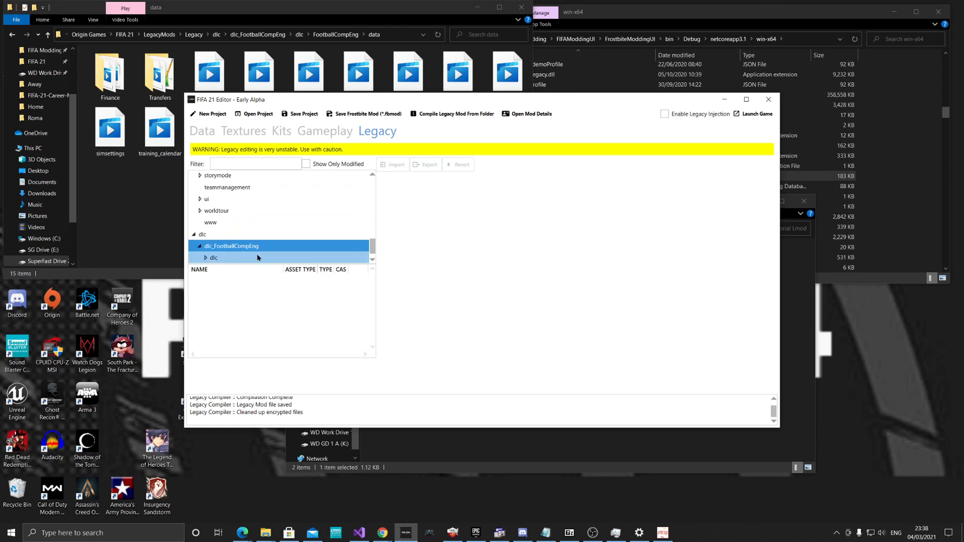
double_click(257, 257)
double_click(259, 257)
double_click(262, 257)
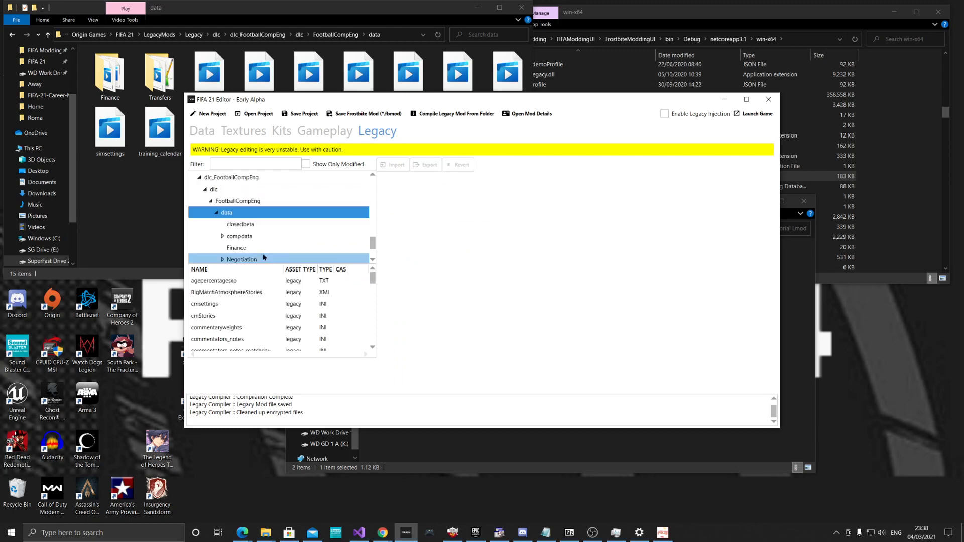
Load the playervalues INI file from the legacy files of the FootballCompEng data folder
scroll(263, 258, down, 2)
scroll(266, 324, down, 15)
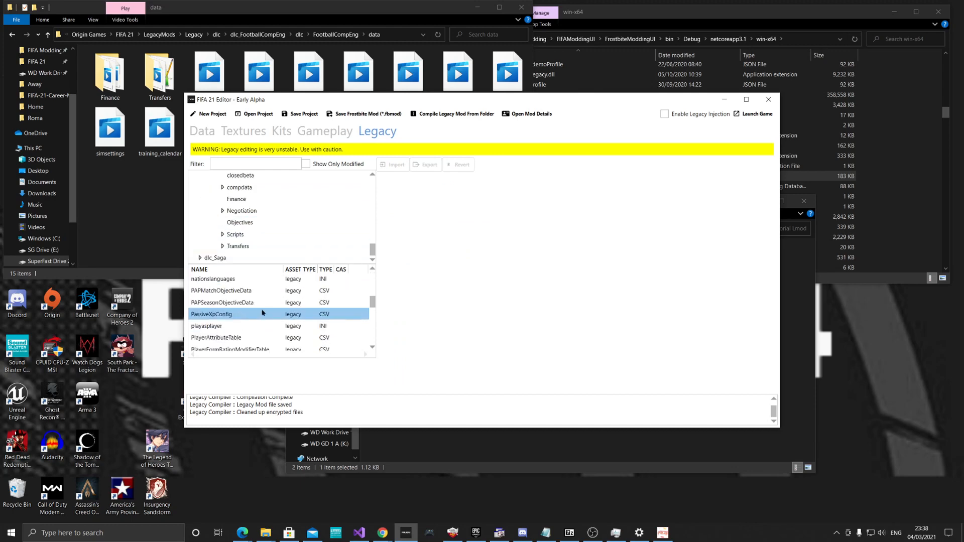
scroll(261, 313, down, 2)
click(254, 327)
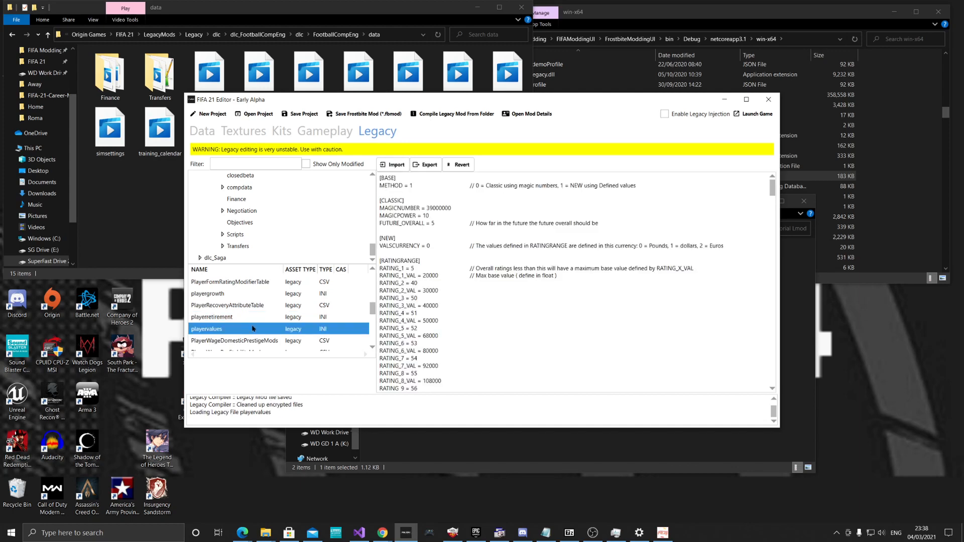
Start exporting playervalues and browse to the Legacy folder inside FIFA 21\LegacyMods
click(422, 165)
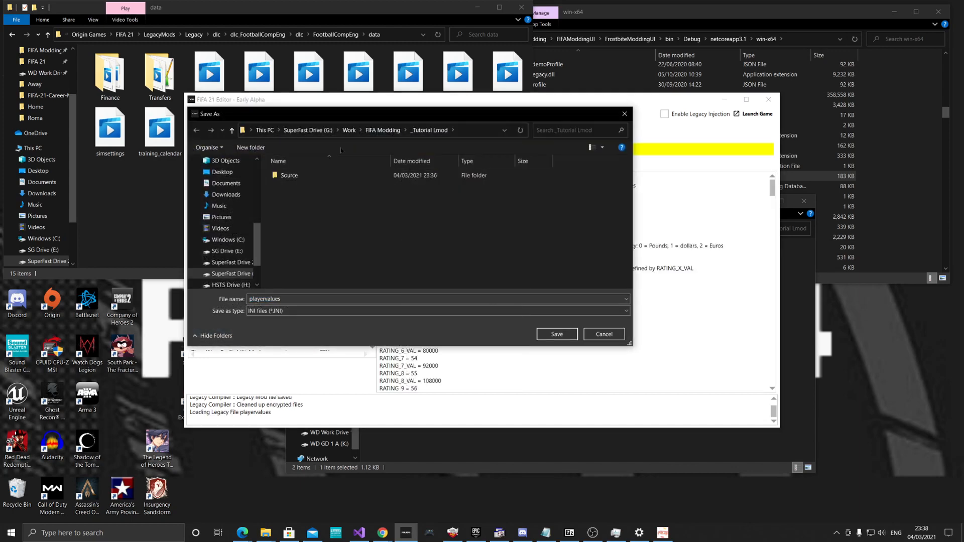
scroll(226, 201, up, 4)
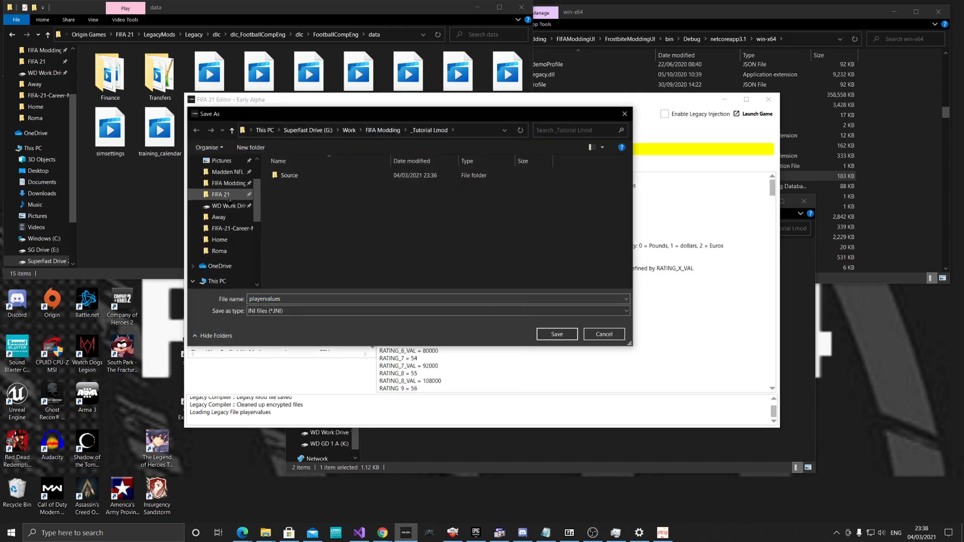
click(227, 195)
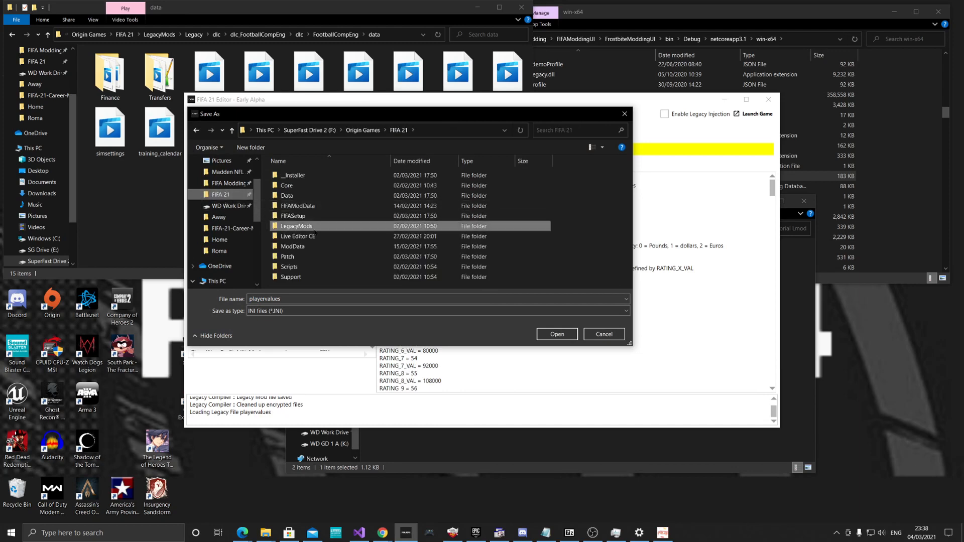
double_click(309, 225)
double_click(308, 196)
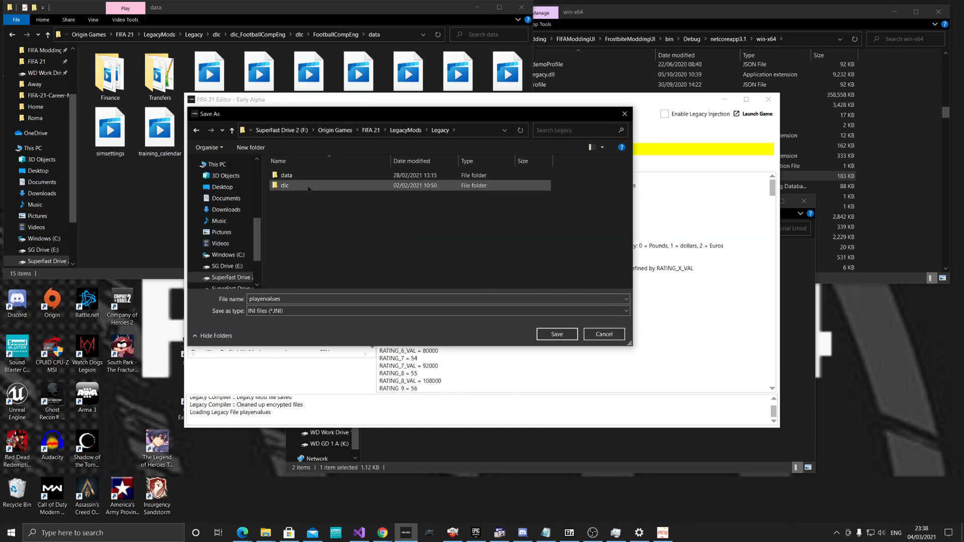
Set the export destination to dlc\dlc_FootballCompEng\dlc\FootballCompEng\data within the Legacy folder
click(311, 192)
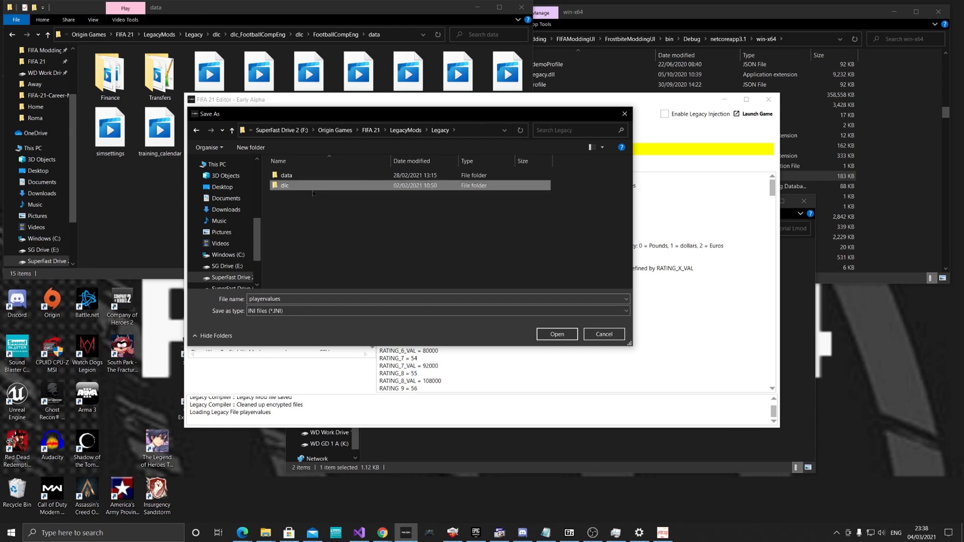
double_click(313, 189)
double_click(313, 177)
double_click(314, 177)
double_click(314, 177)
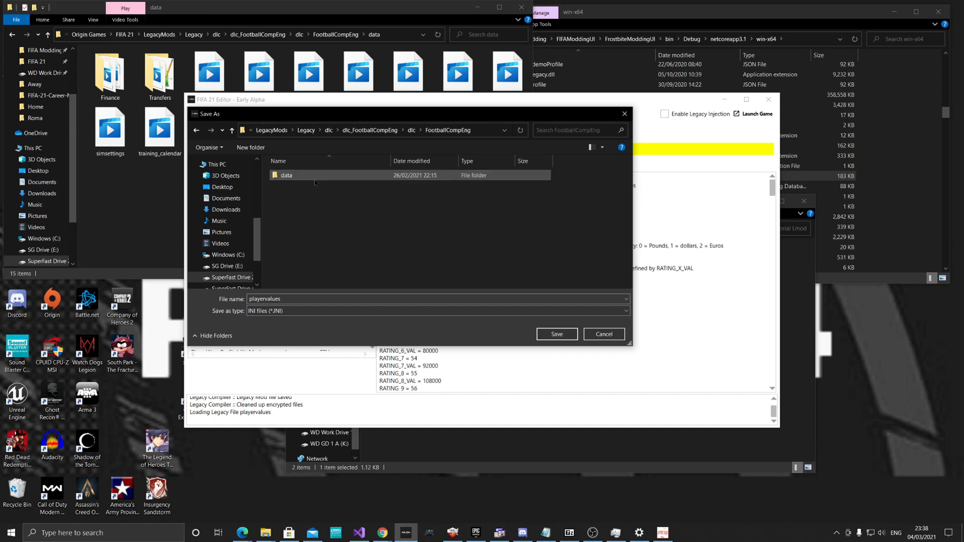
double_click(314, 182)
click(311, 184)
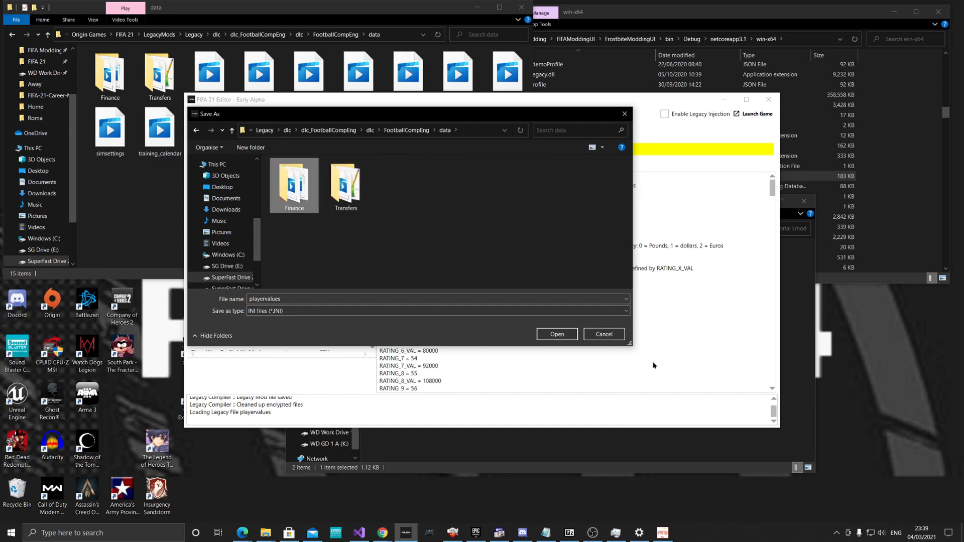
Enlarge and move the save dialog to show the full path, and save the export as playervalues in INI format
drag(629, 344, 787, 427)
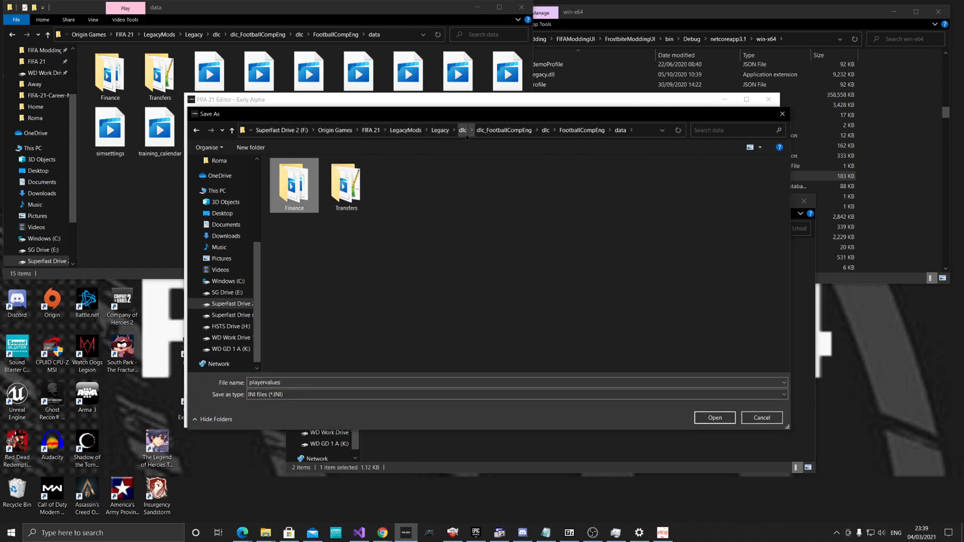
drag(466, 113, 619, 113)
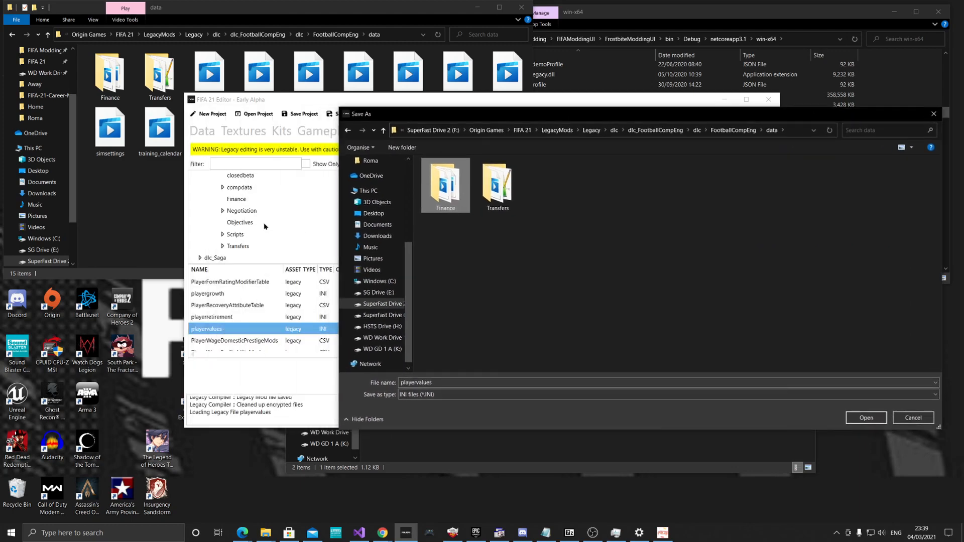
click(605, 339)
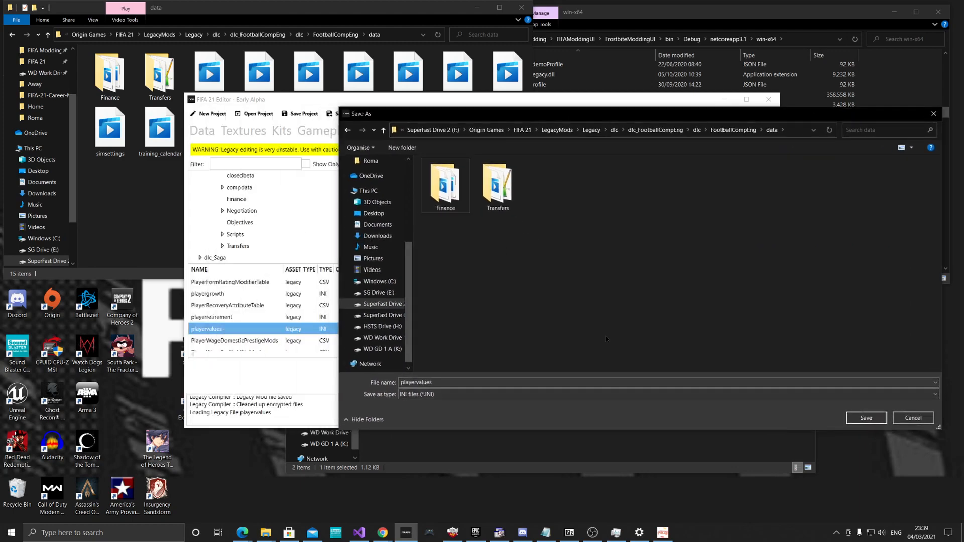
click(863, 418)
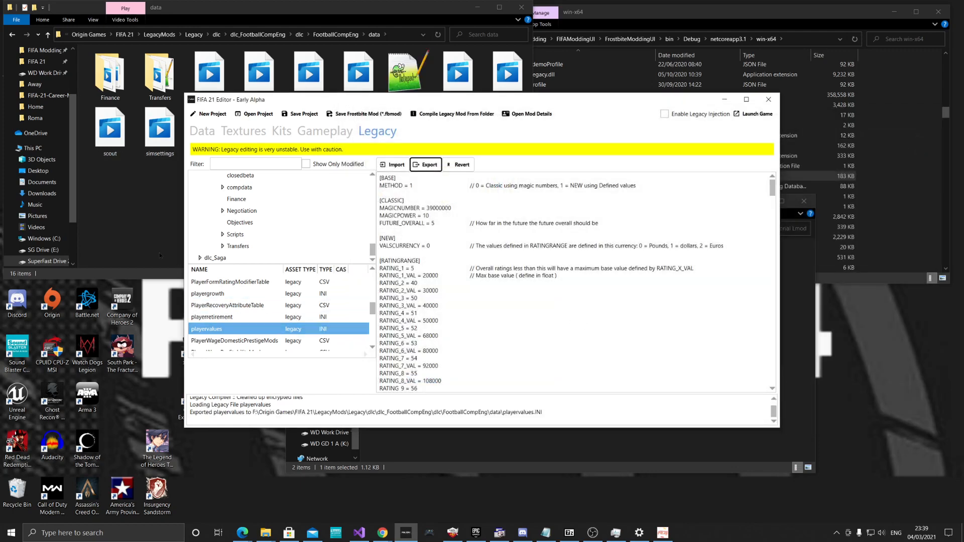
Open the exported playervalues.INI from File Explorer in Notepad++ and look over its RATINGRANGE entries
click(144, 210)
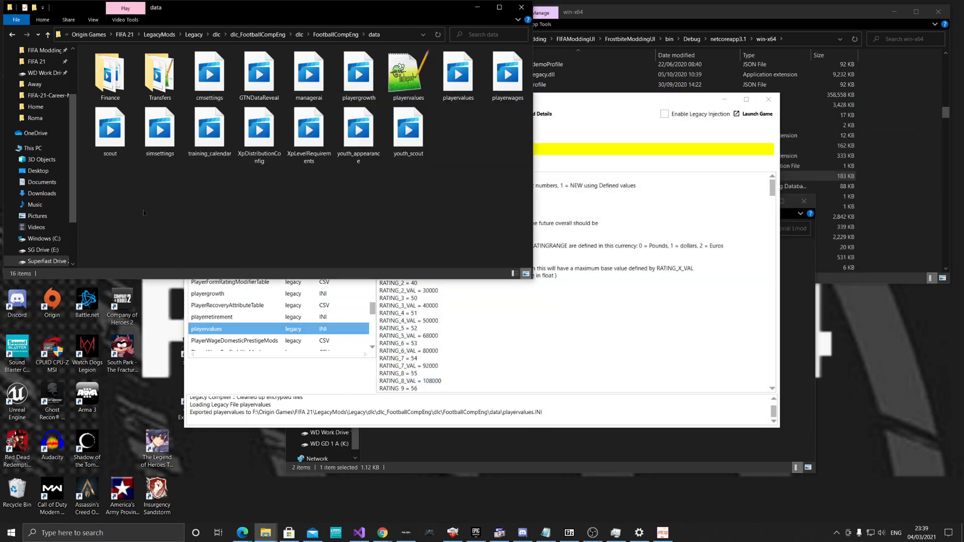
click(406, 62)
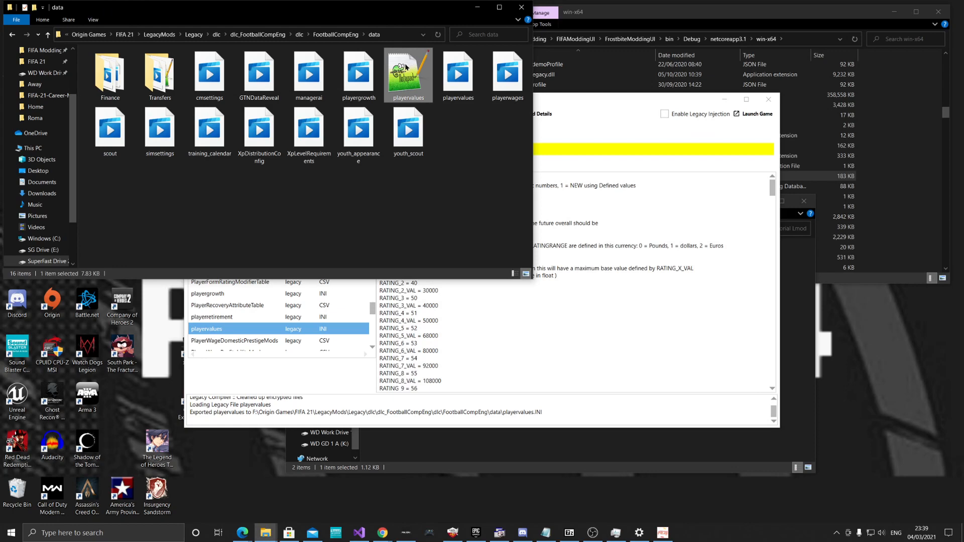
double_click(407, 79)
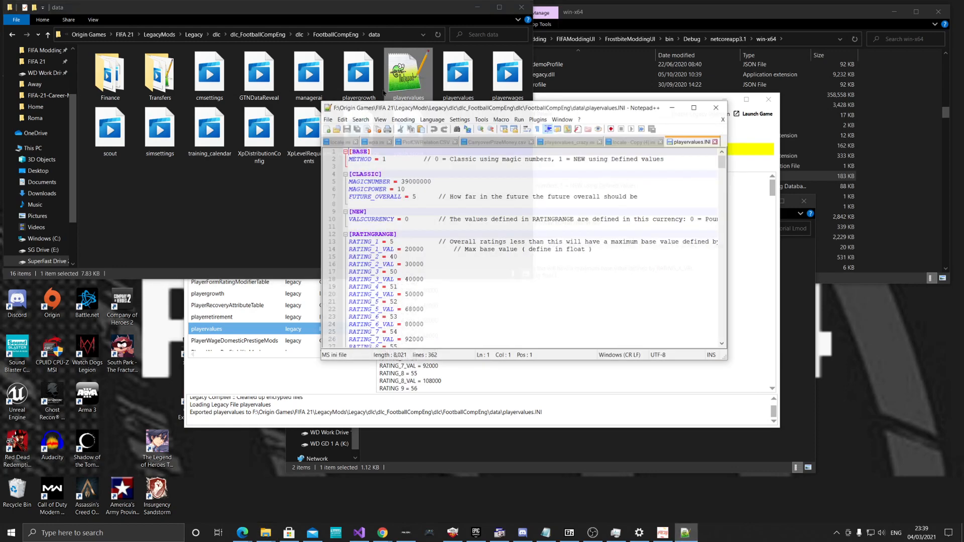
scroll(407, 222, down, 5)
scroll(406, 222, up, 5)
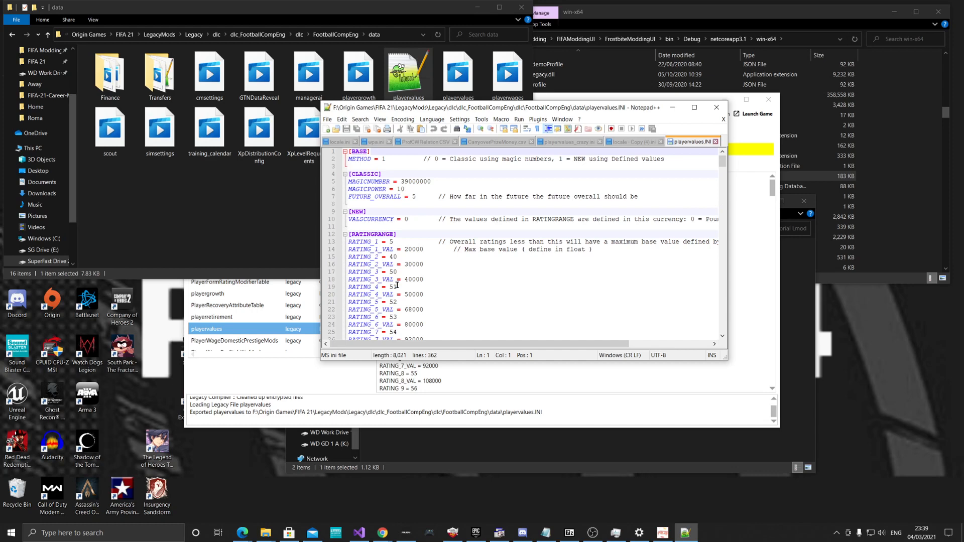
drag(397, 234, 444, 280)
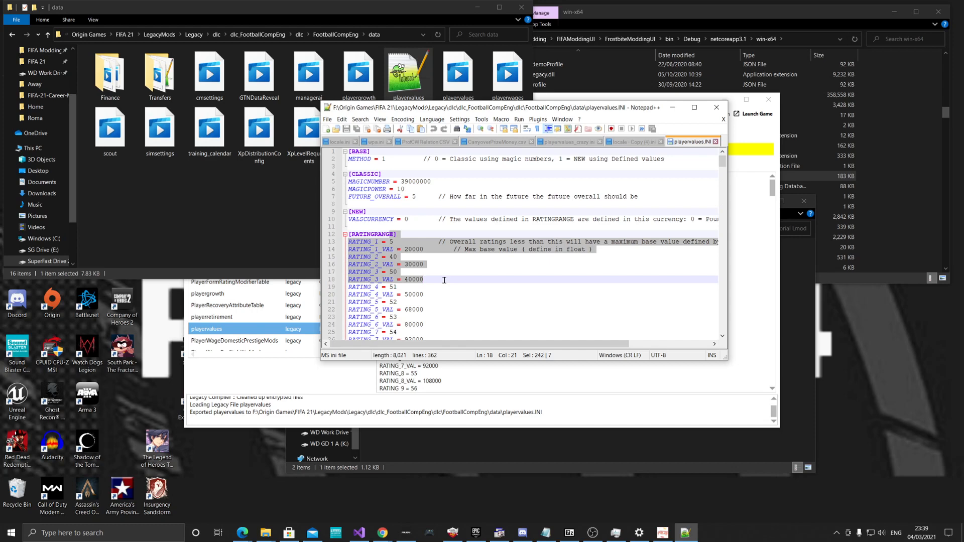
Copy the exported playervalues file in File Explorer and switch to the _Tutorial Lmod folder window
right_click(411, 67)
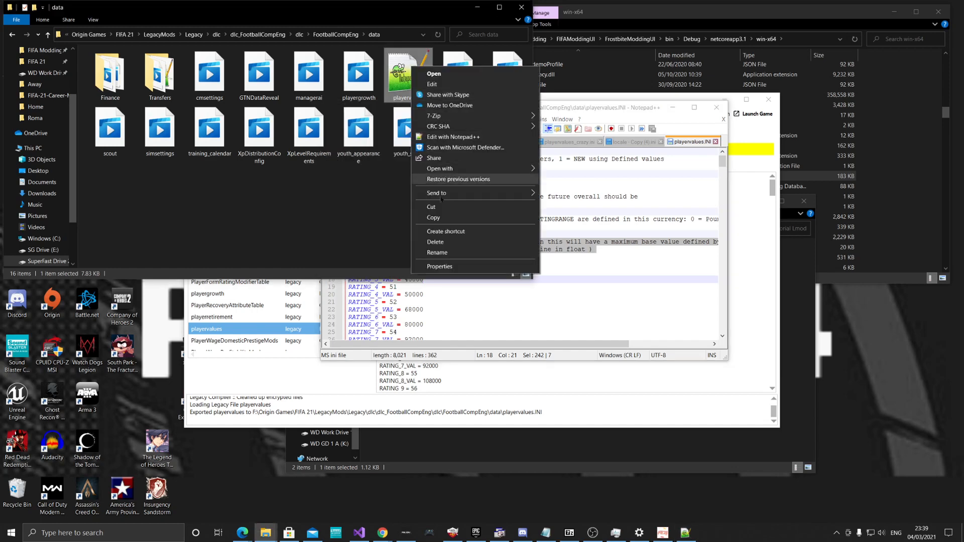
click(448, 218)
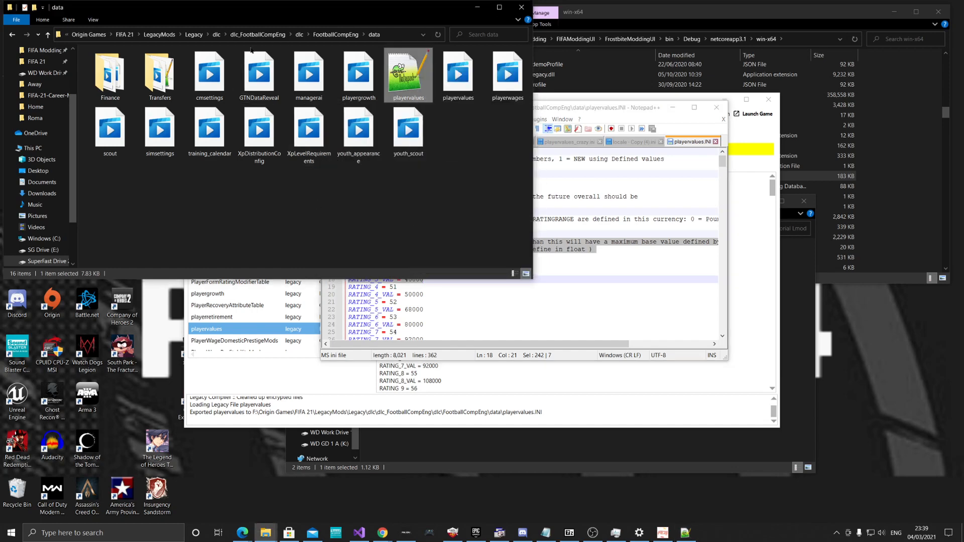
mouse_move(266, 532)
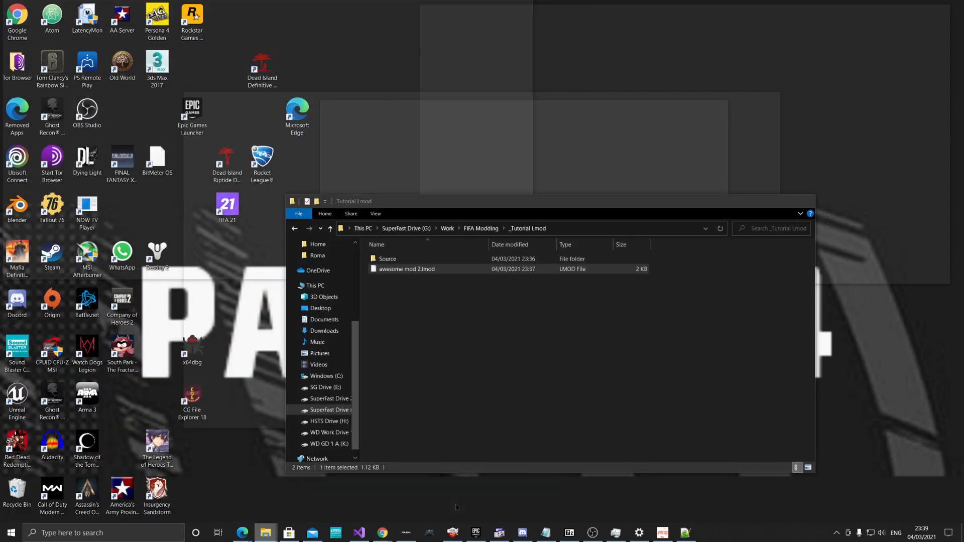
click(469, 495)
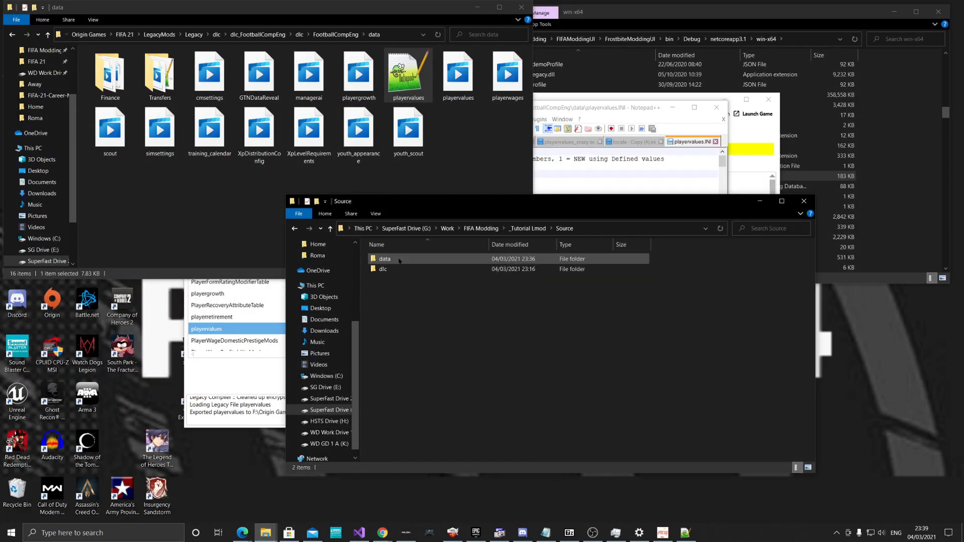
Paste the playervalues file into Source\dlc\dlc_FootballCompEng\dlc\FootballCompEng\data of the _Tutorial Lmod folder
double_click(402, 270)
double_click(405, 259)
double_click(407, 259)
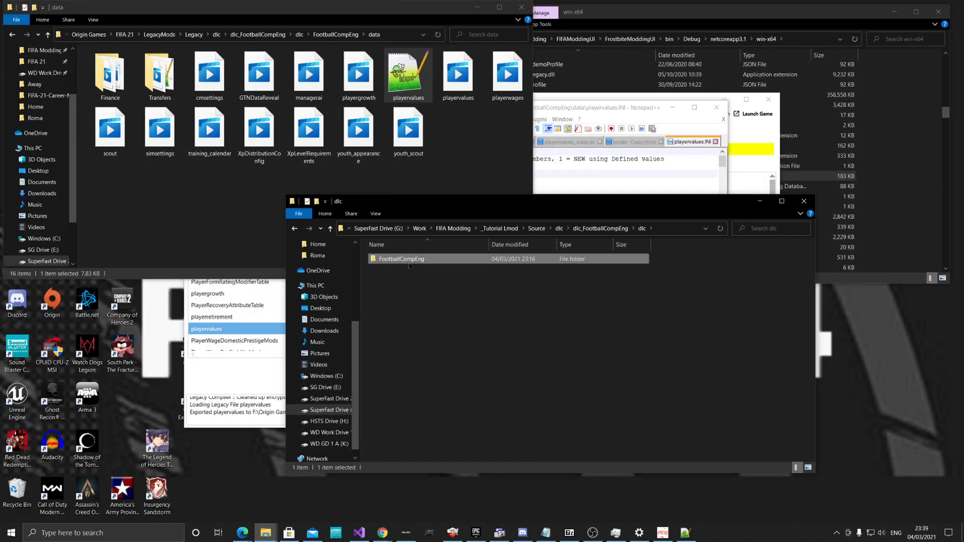
double_click(407, 259)
double_click(409, 261)
right_click(438, 301)
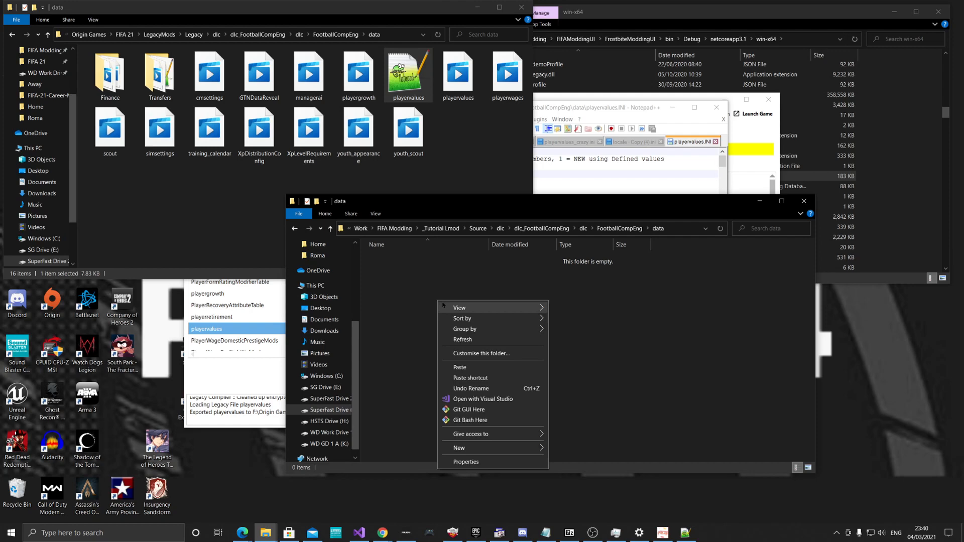
click(472, 367)
Switch to the FIFA 21 Editor, start compiling a legacy mod from a folder, and browse to Work\FIFA Modding
click(276, 358)
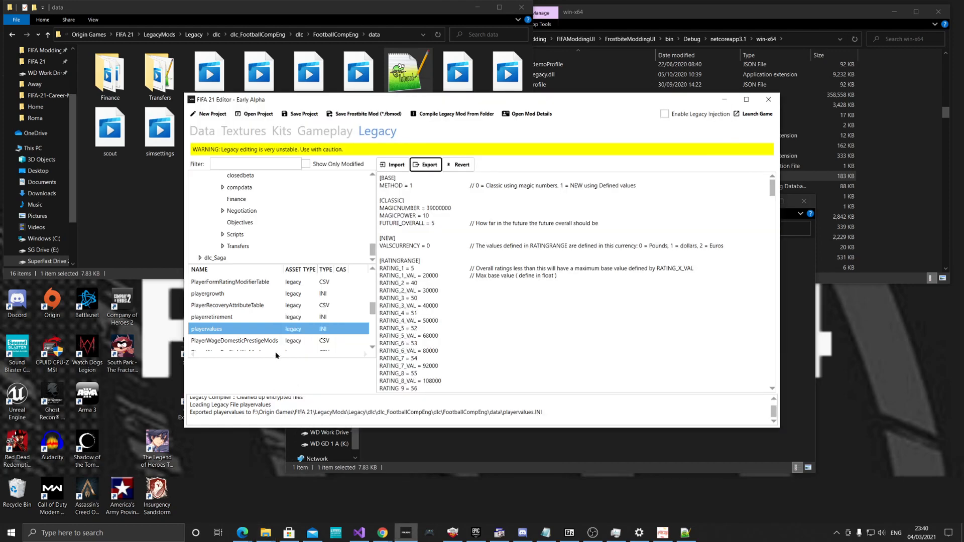
click(455, 118)
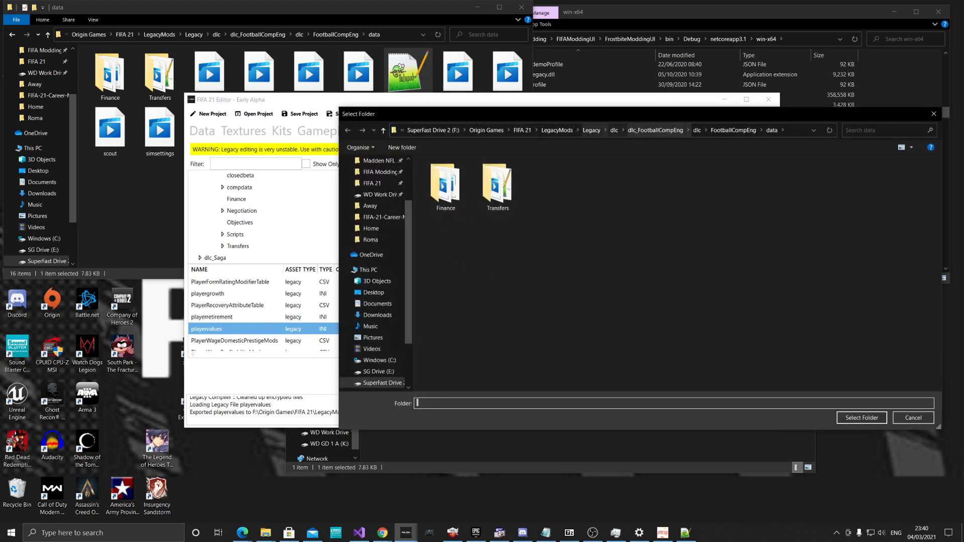
click(557, 130)
scroll(376, 211, up, 2)
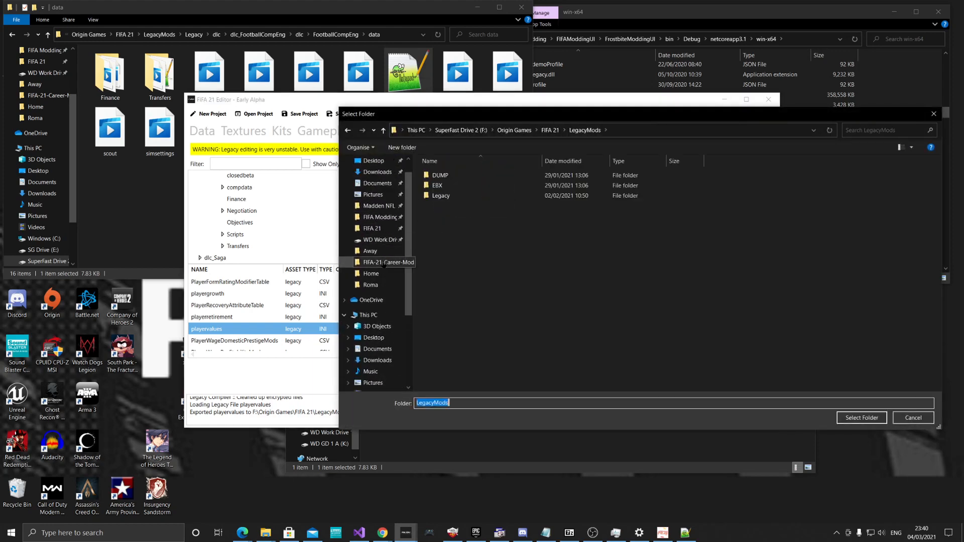
click(385, 263)
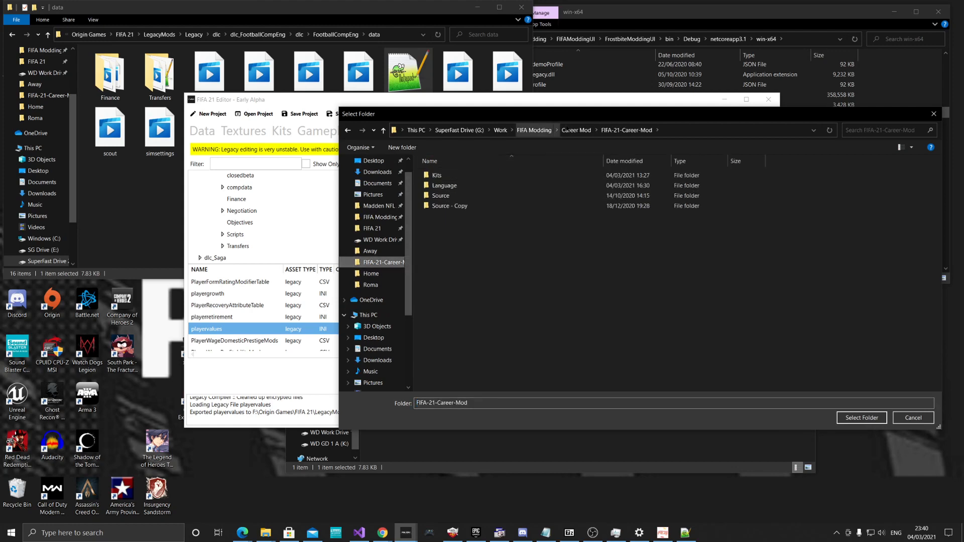
click(575, 130)
click(550, 130)
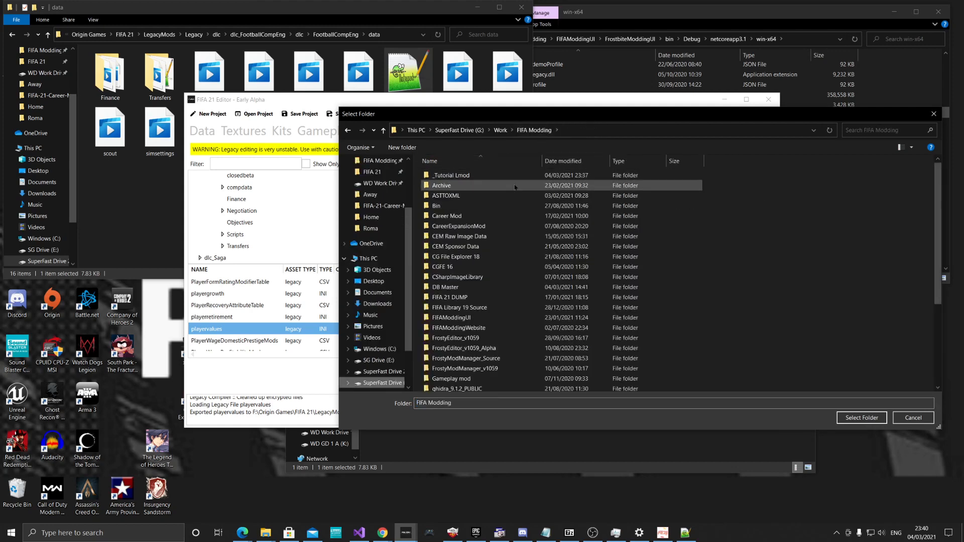
Choose the Source folder inside _Tutorial Lmod as the folder to compile the legacy mod from
double_click(461, 175)
click(461, 176)
double_click(461, 176)
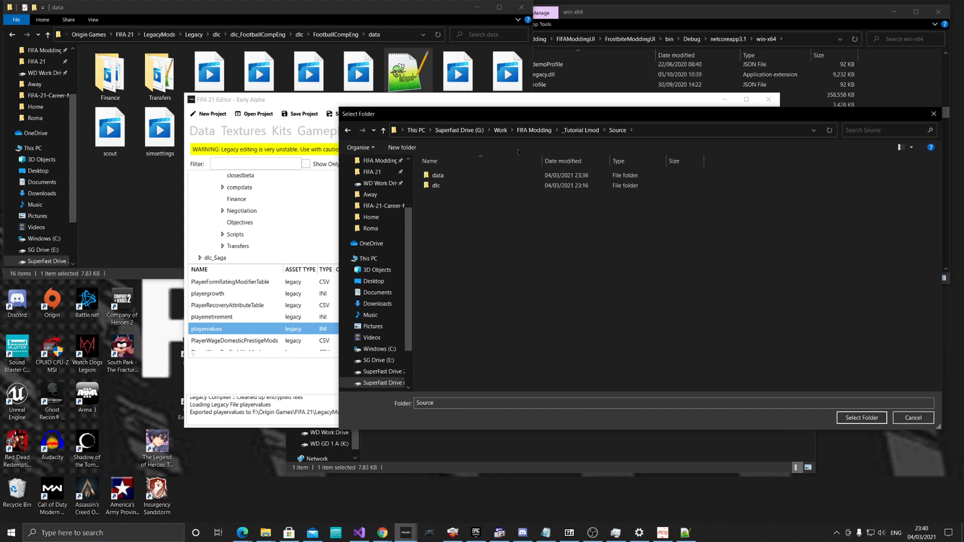
click(580, 130)
click(441, 177)
key(Return)
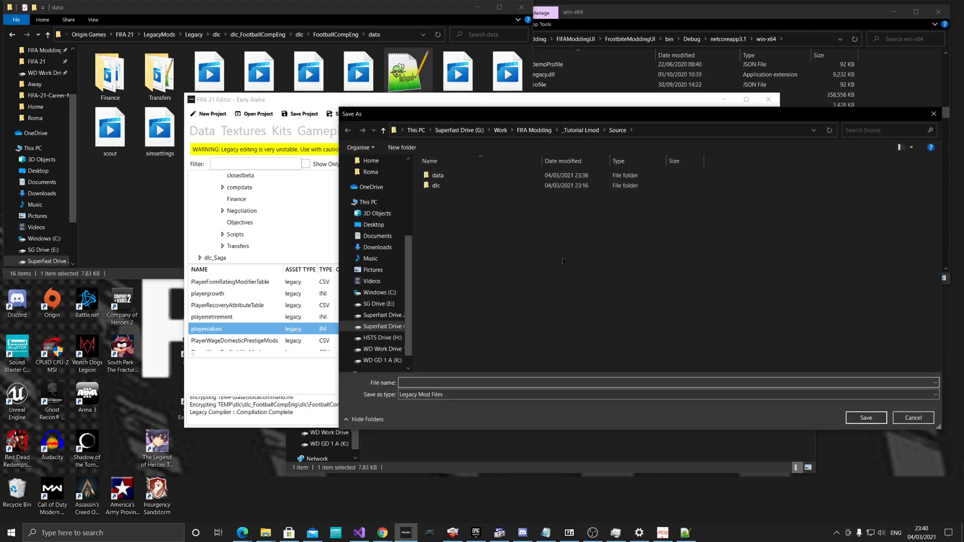
Save the compiled legacy mod in the _Tutorial Lmod folder under the name career mod
click(584, 131)
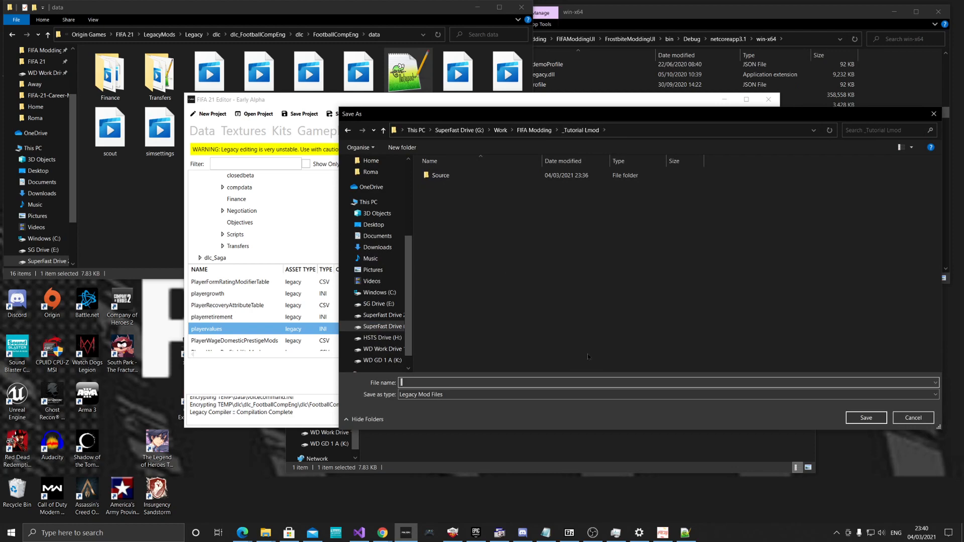
click(534, 130)
double_click(442, 175)
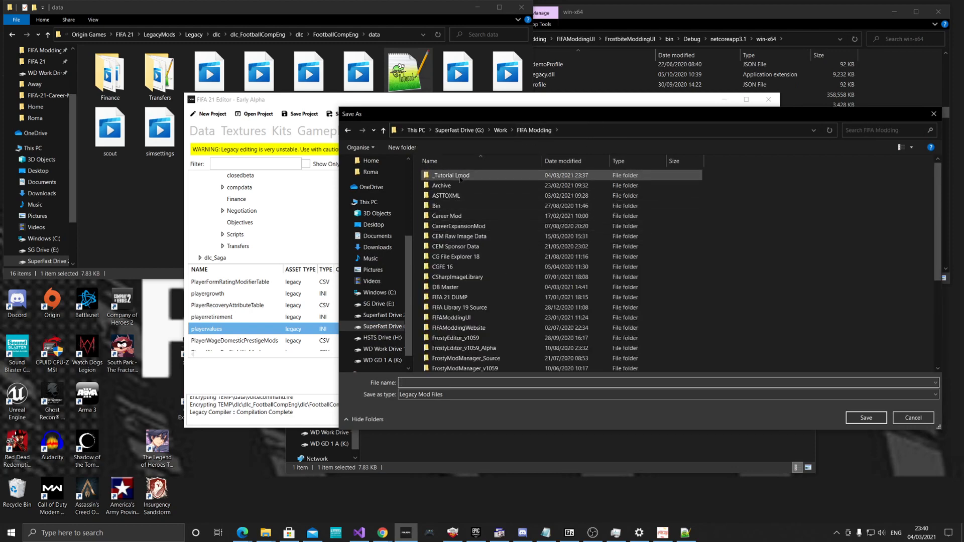
click(467, 383)
text(car)
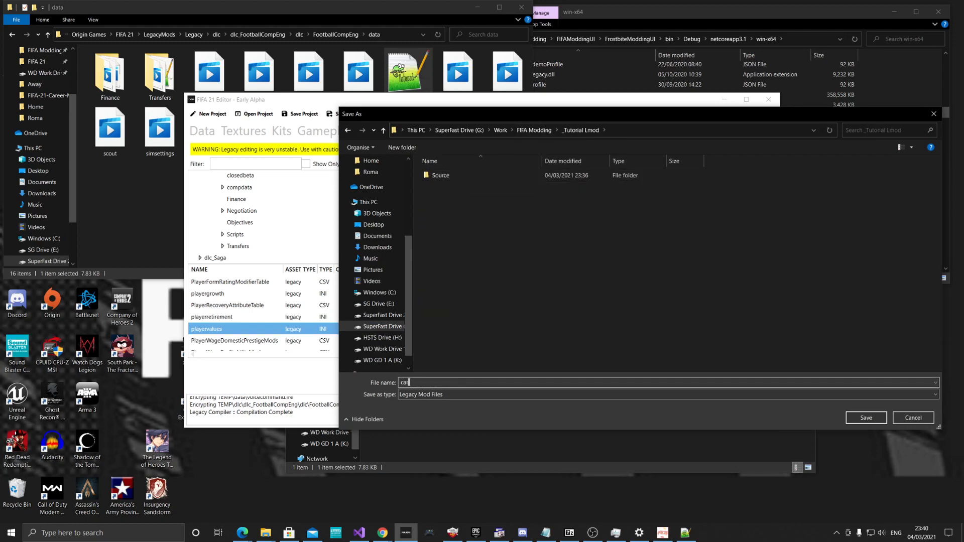
text(eer m)
key(BackSpace)
text(mod)
key(Return)
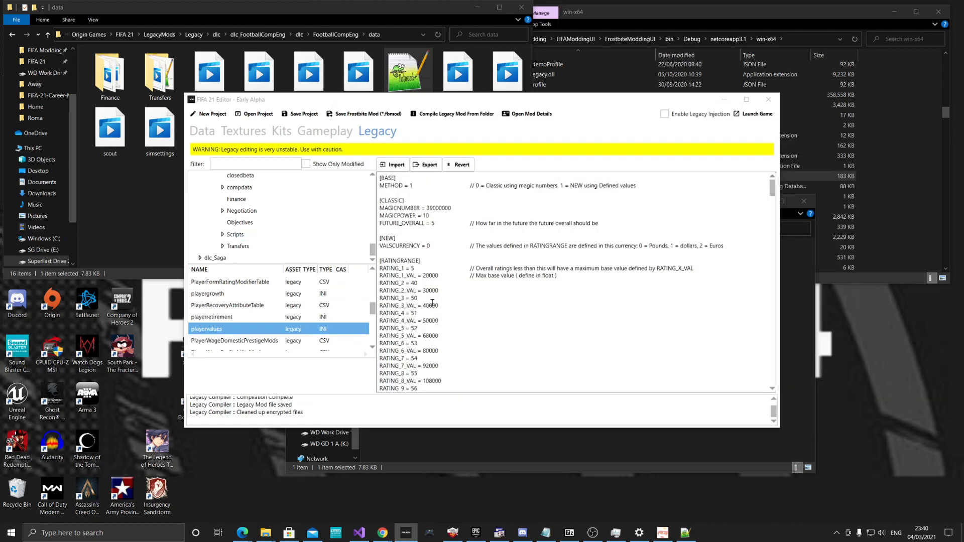
Switch to File Explorer, go up to the _Tutorial Lmod folder, and select the compiled career mod.lmod file
click(471, 445)
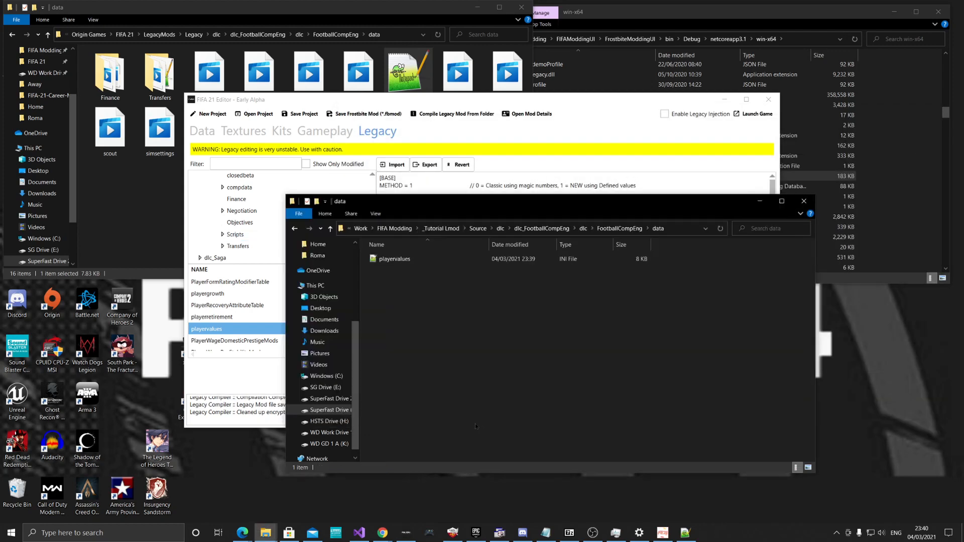
click(444, 229)
click(426, 280)
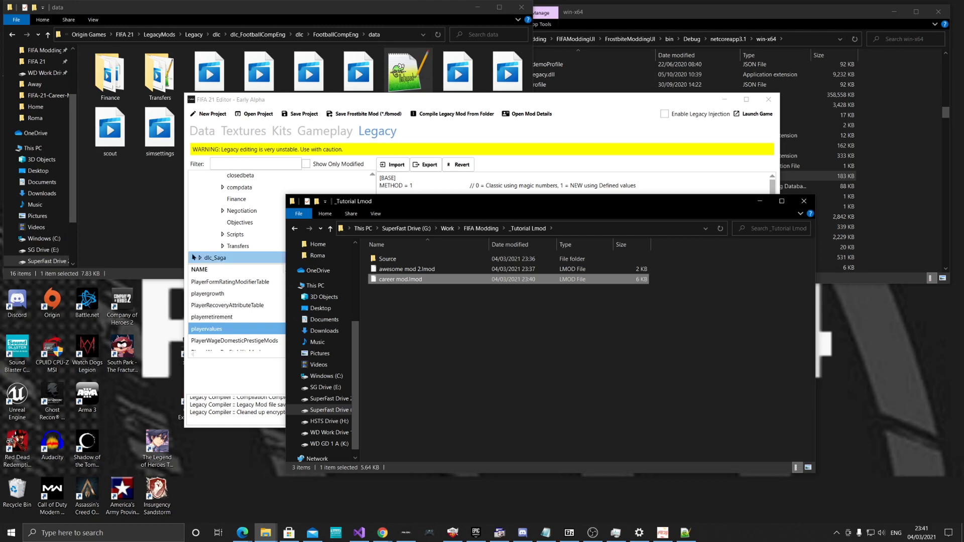
Delete the exported playervalues INI file from the game's LegacyMods FootballCompEng\data folder
click(416, 74)
right_click(407, 71)
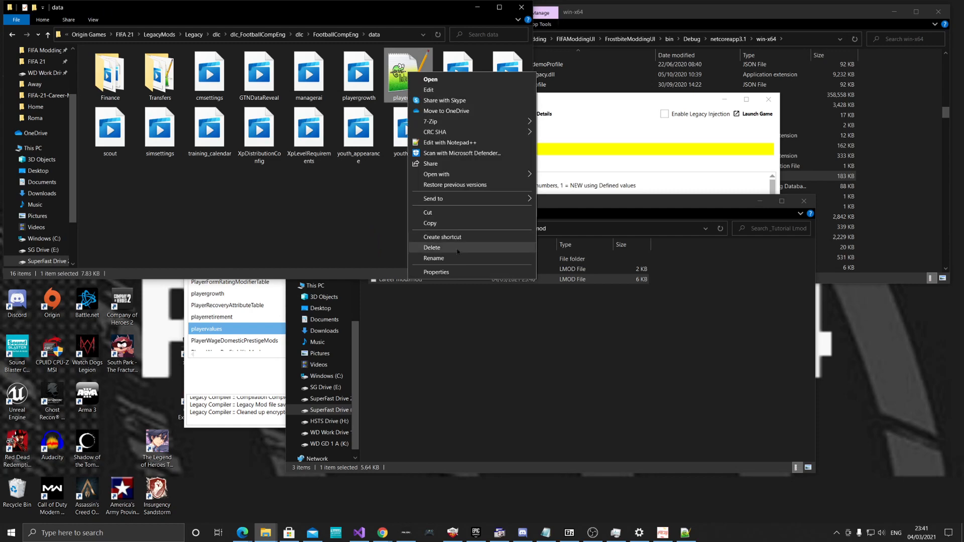
click(429, 248)
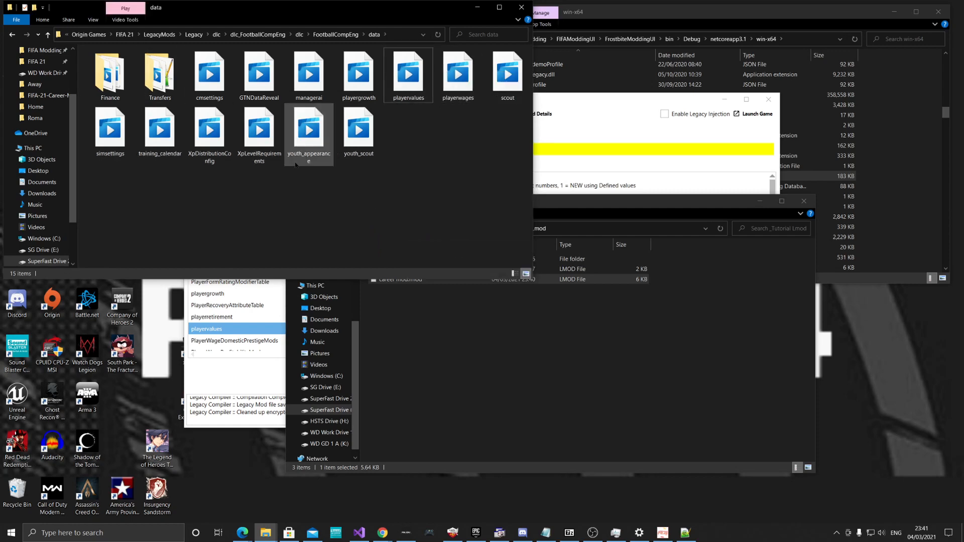